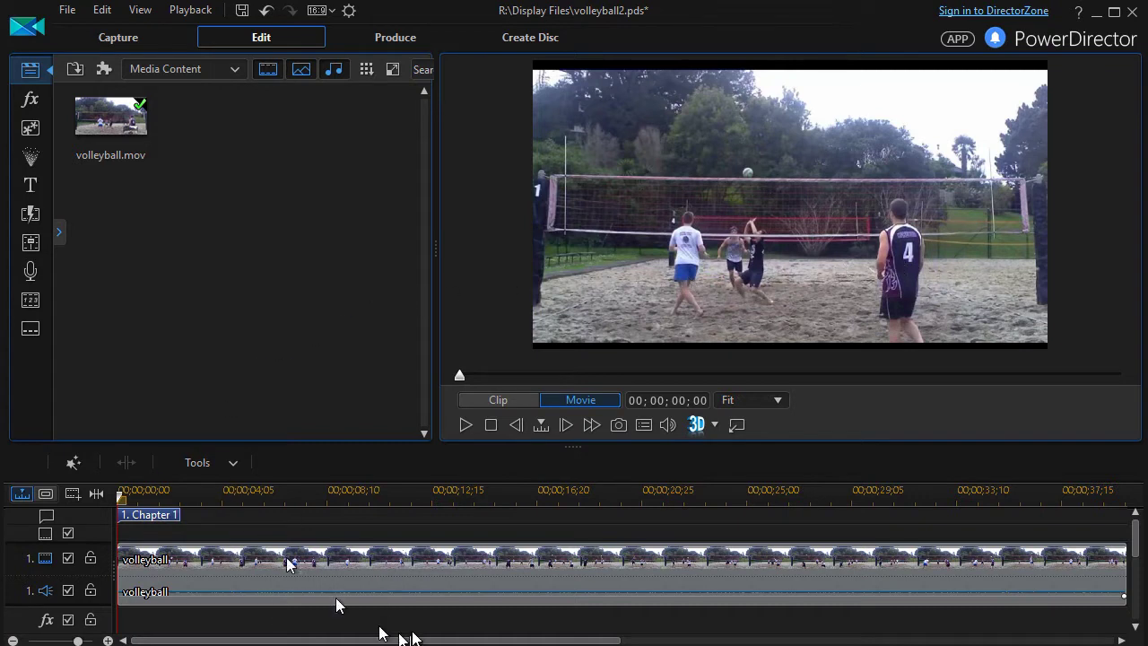
- Select the volleyball.mov clip on the timeline
click(404, 584)
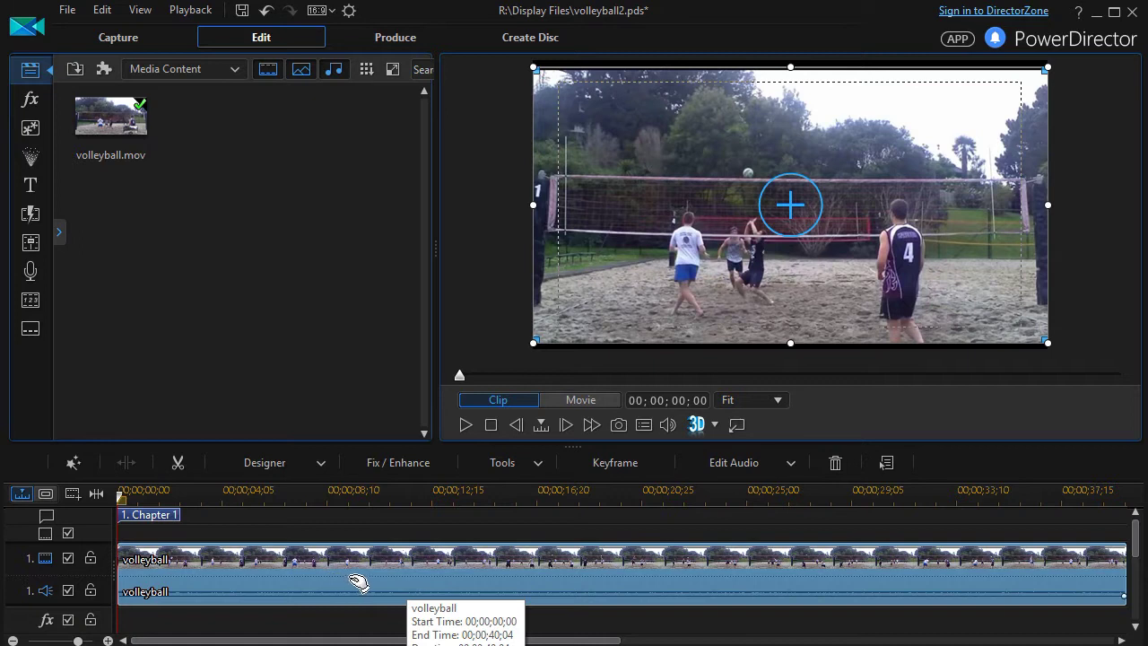
- Open the Motion Tracker for the clip and remove both Tracker 2 and Tracker 1
click(535, 464)
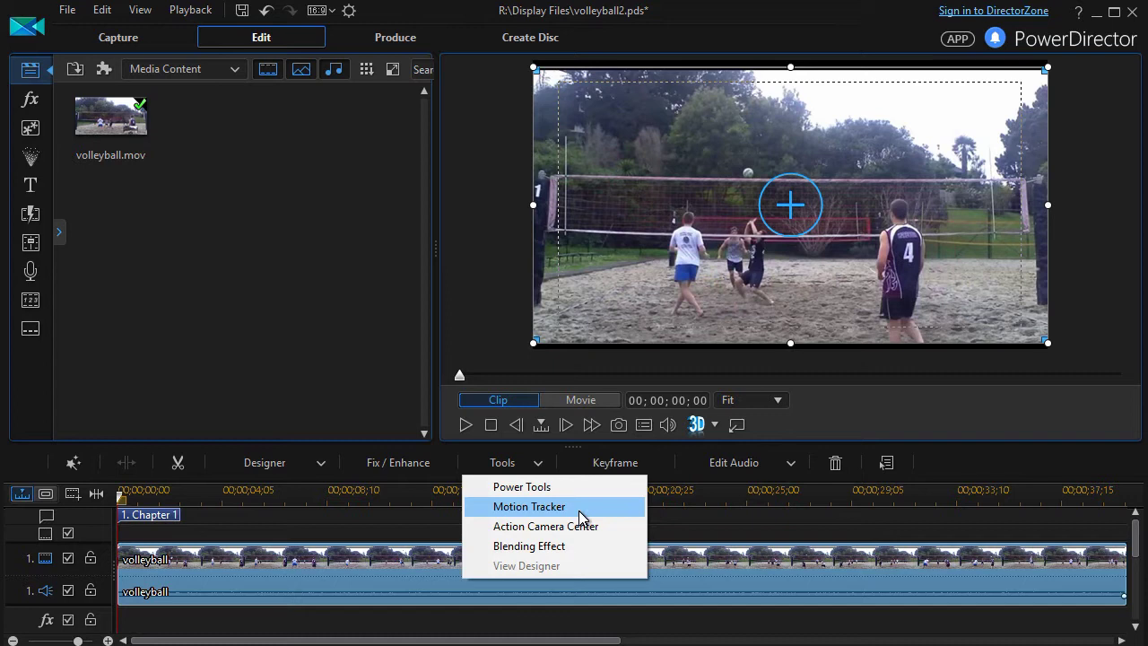
click(578, 511)
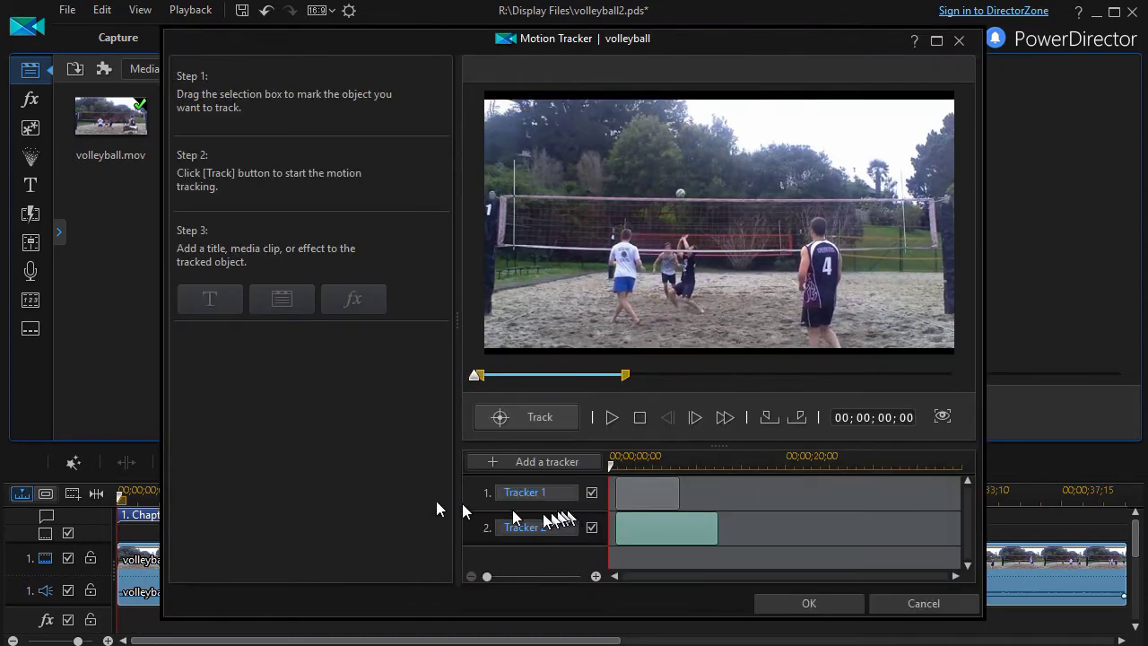
right_click(758, 530)
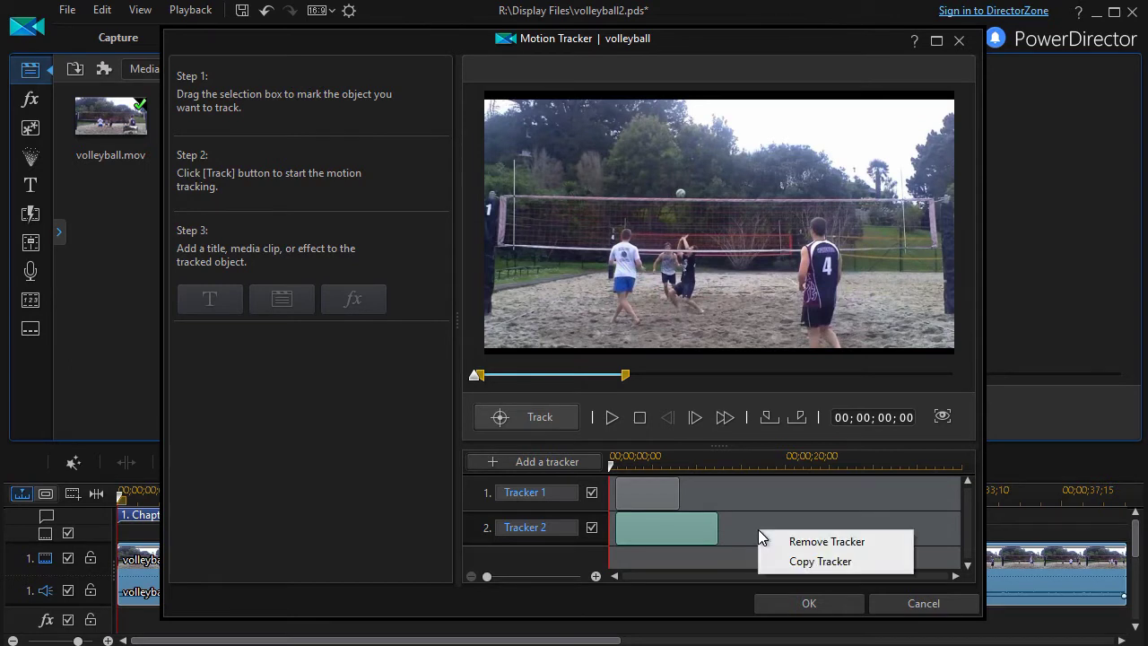
click(795, 541)
click(583, 371)
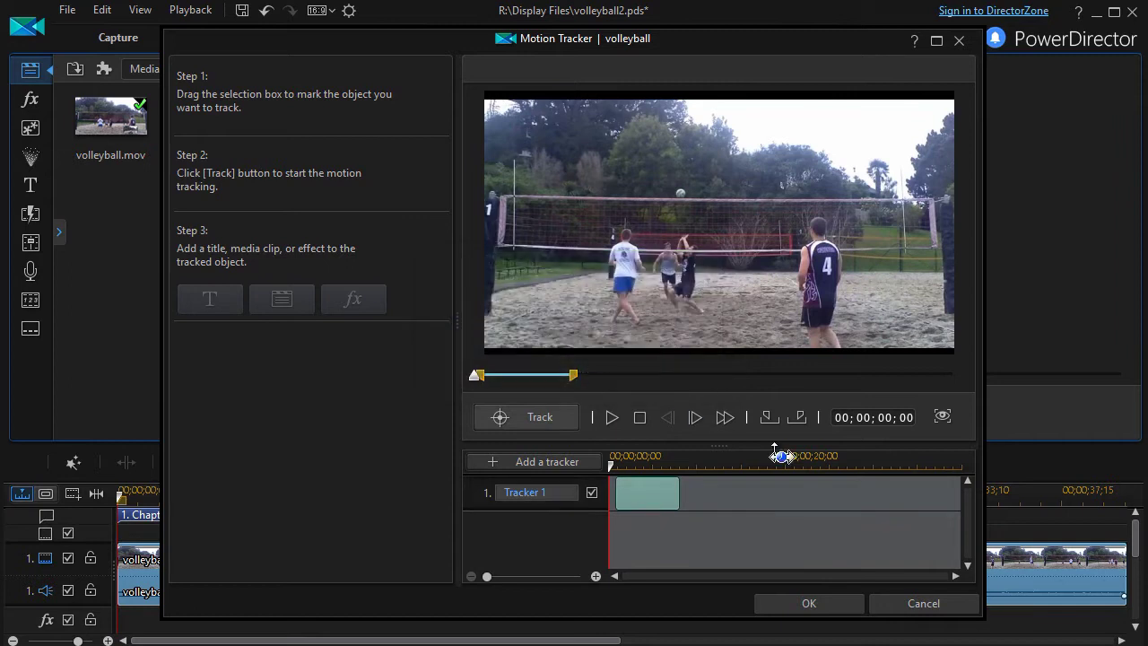
right_click(755, 488)
click(771, 494)
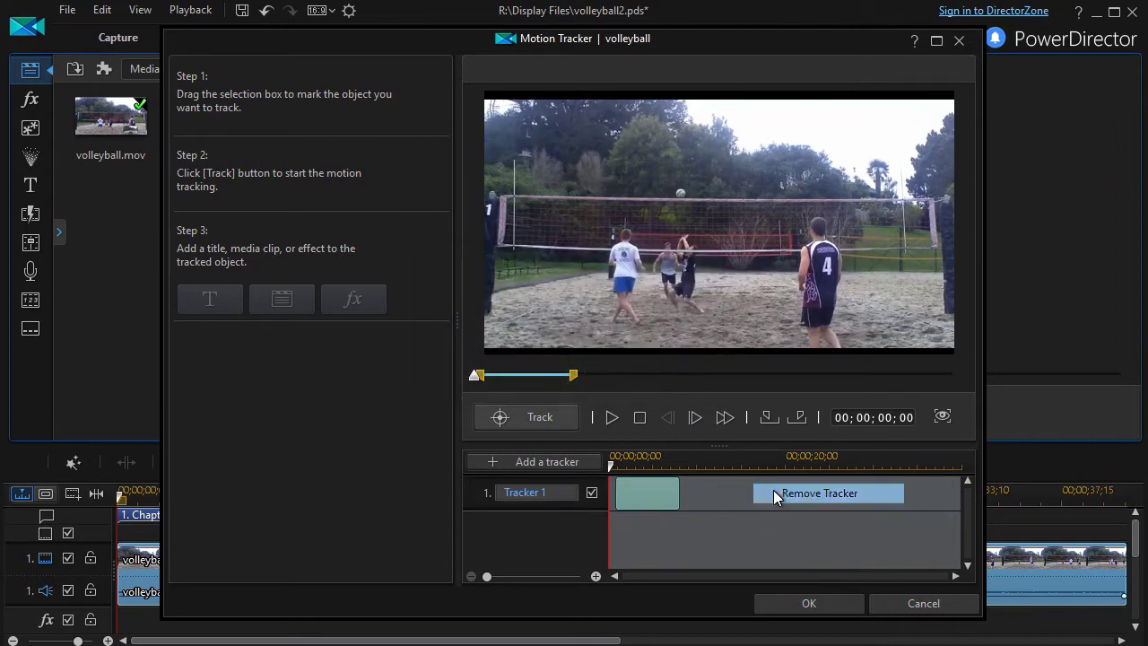
click(585, 371)
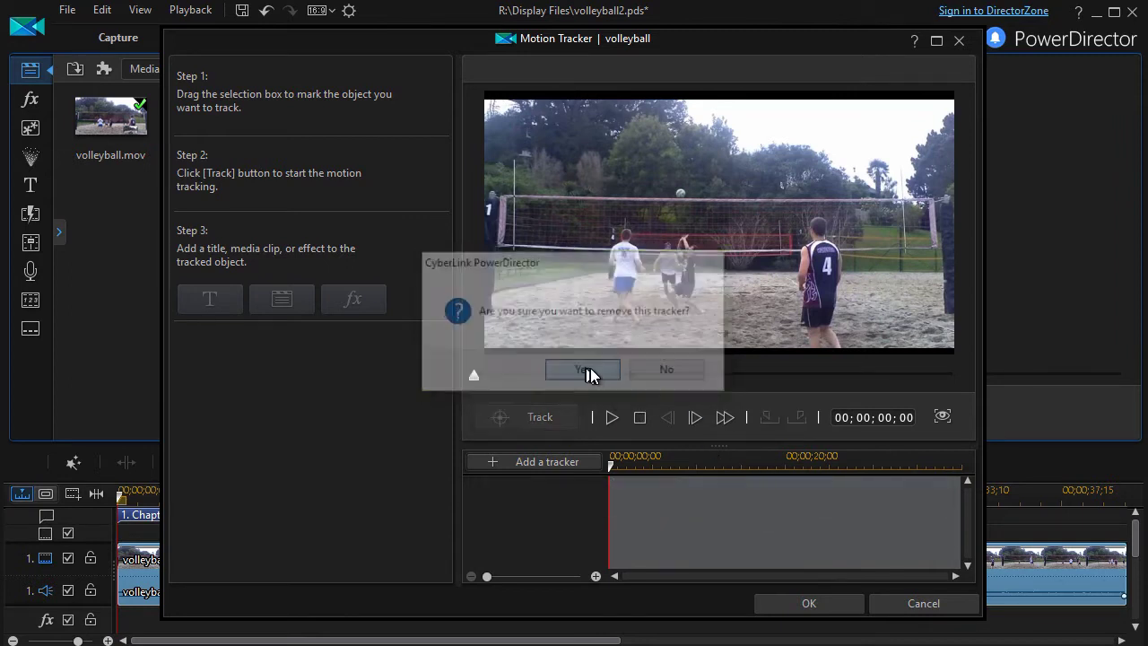
- Add a new tracker, shrink its box onto player 4's jersey number, and start tracking
click(542, 462)
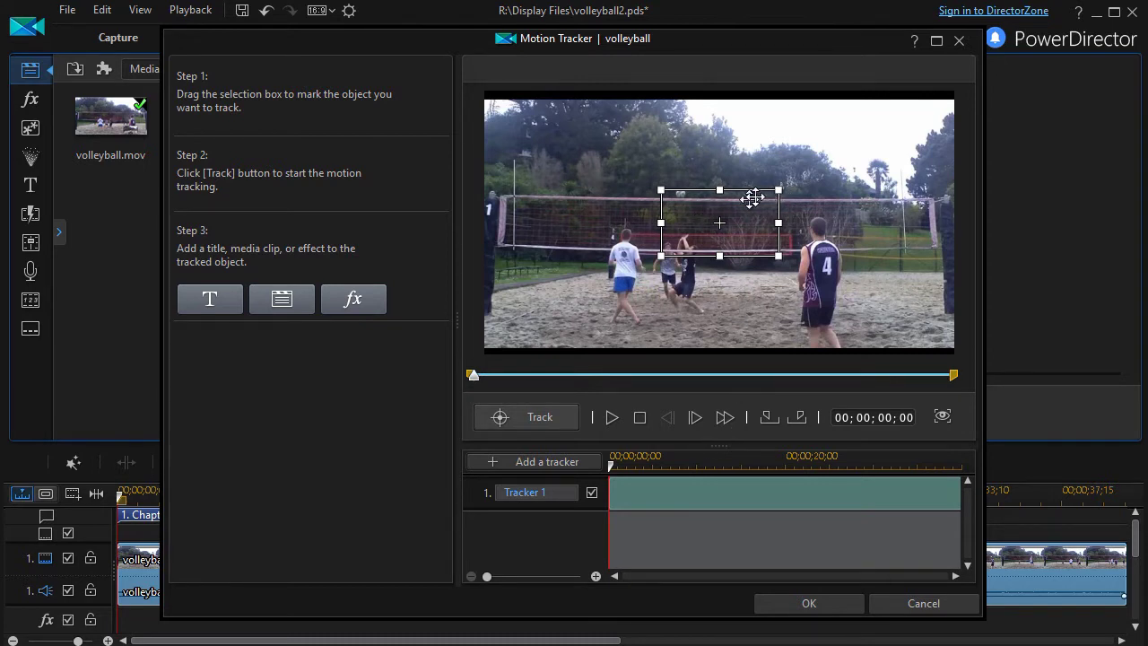
drag(777, 191, 826, 287)
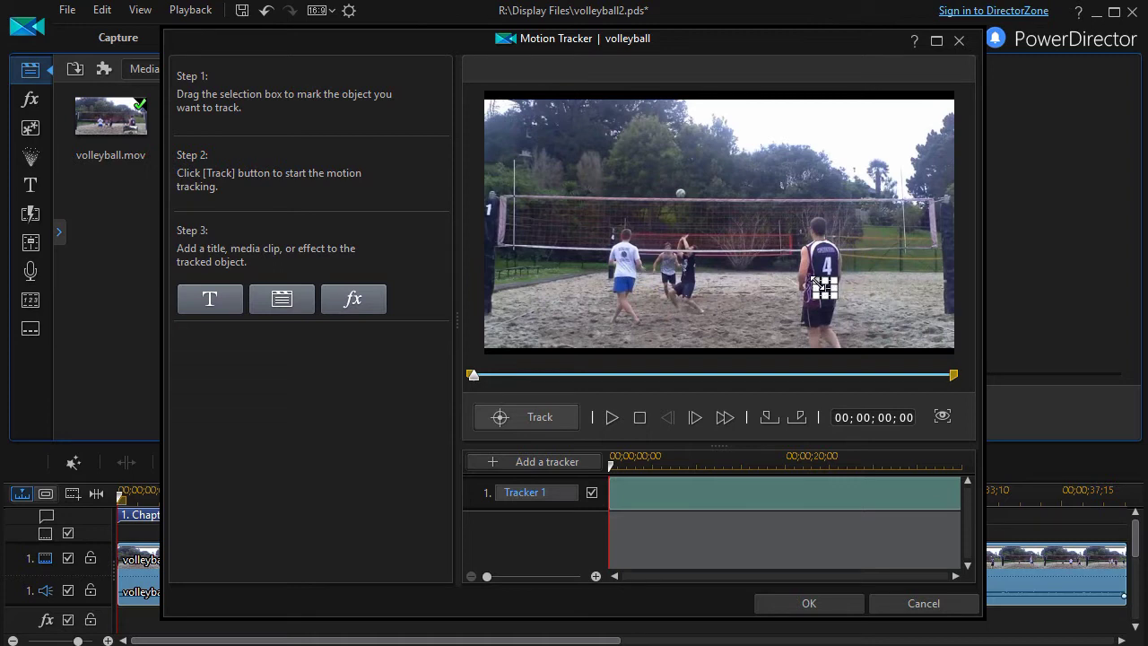
drag(814, 278, 820, 284)
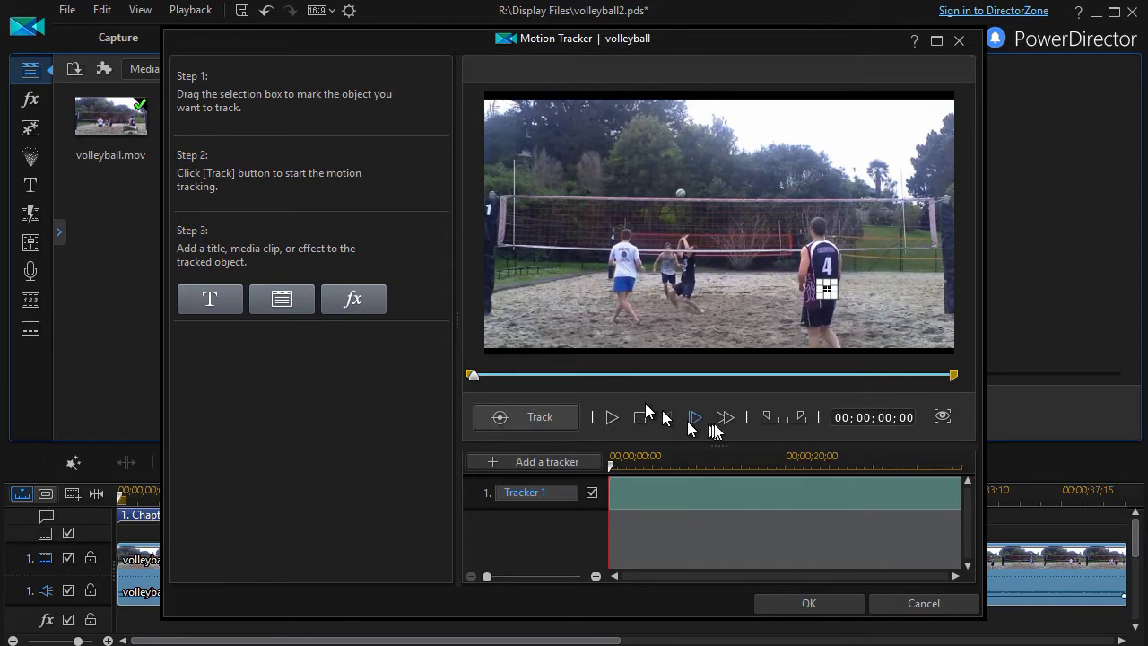
click(554, 418)
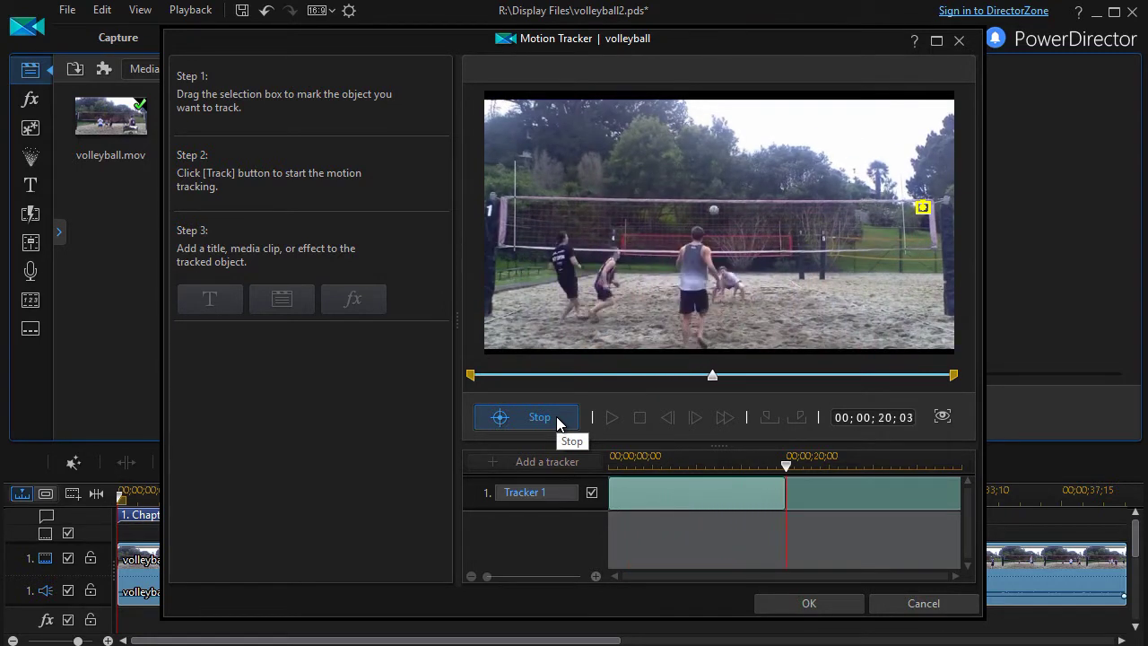
- Stop tracking and trim Tracker 1's range to end at 00;00;12;16
click(556, 420)
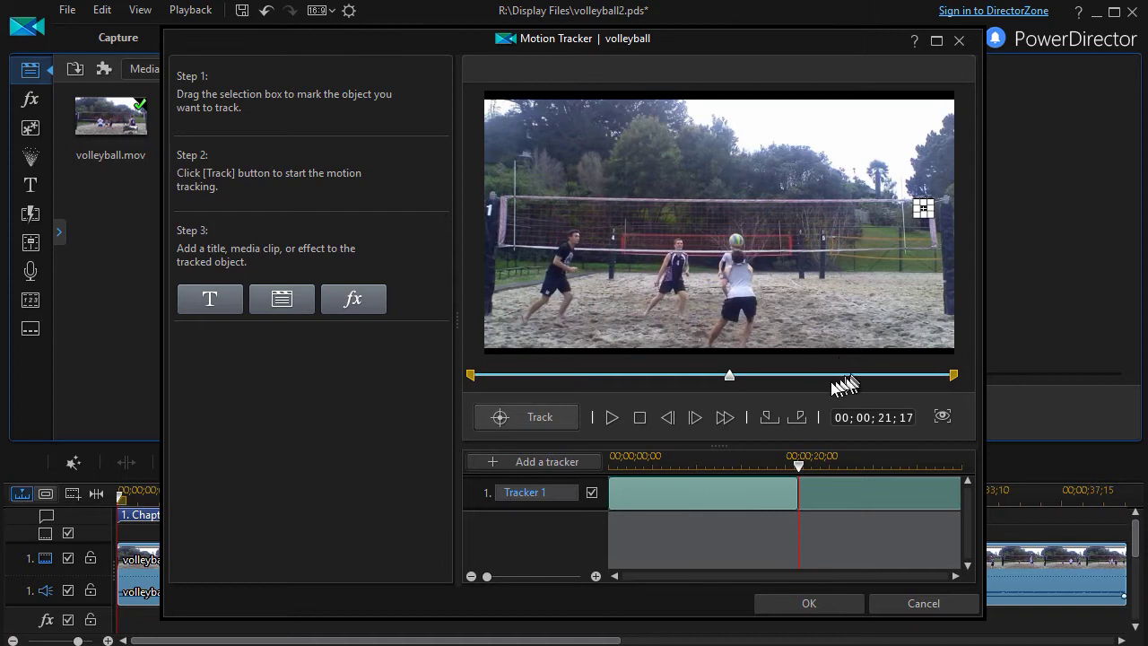
drag(731, 384, 624, 383)
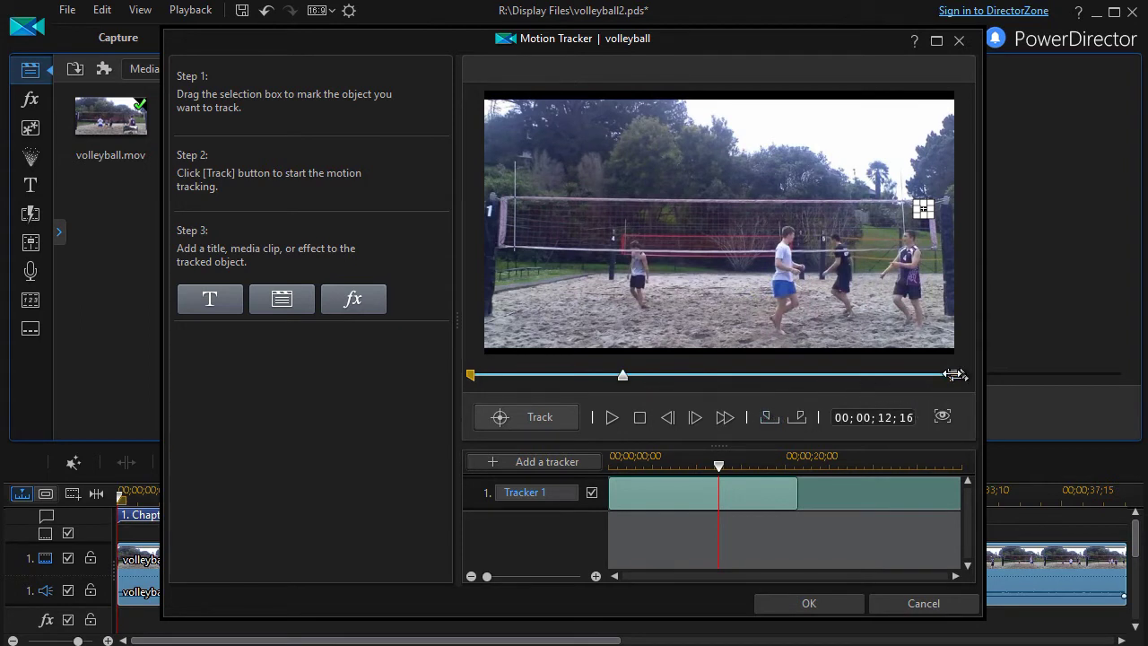
click(800, 418)
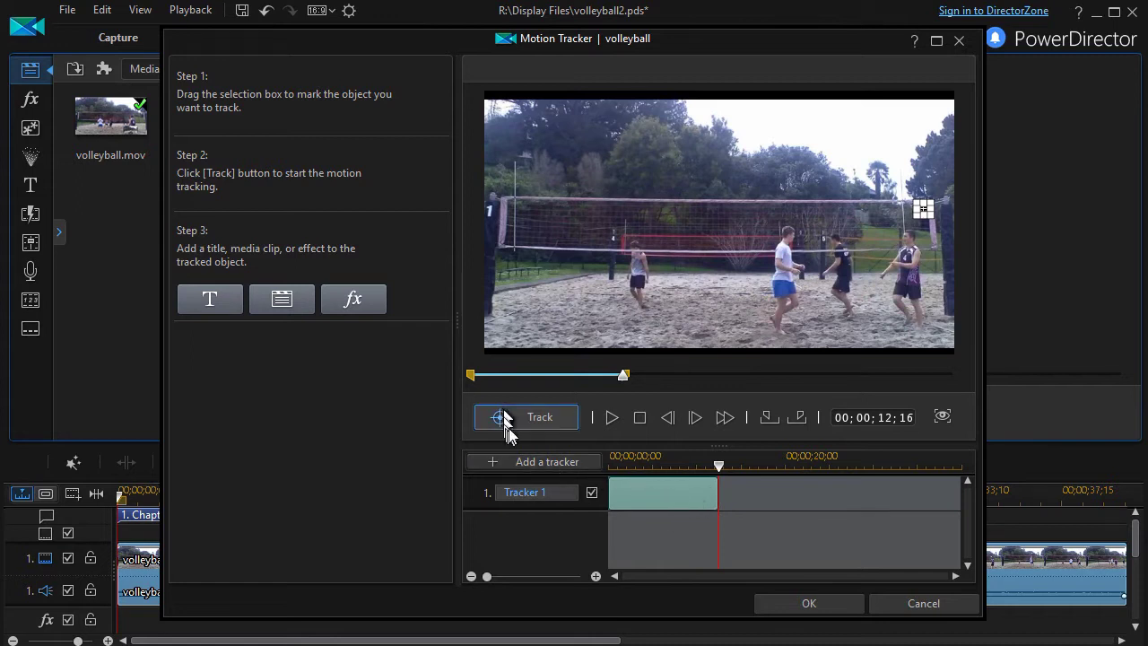
- Give Tracker 1 a circle-masked Spotlight effect with a yellow light colour
click(357, 297)
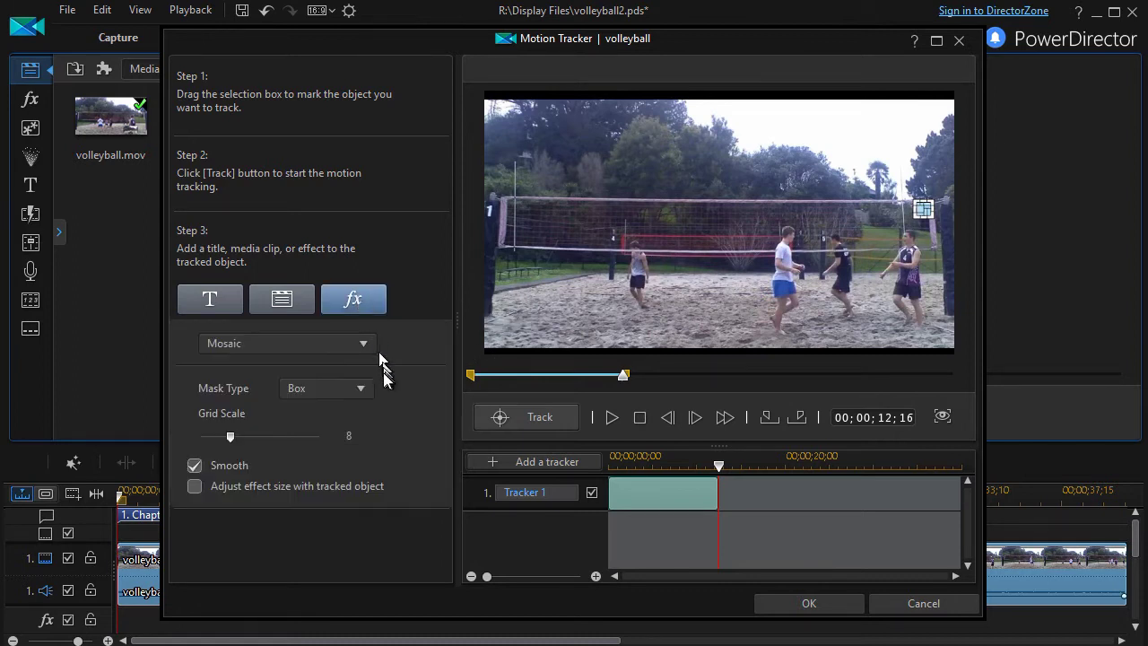
click(361, 390)
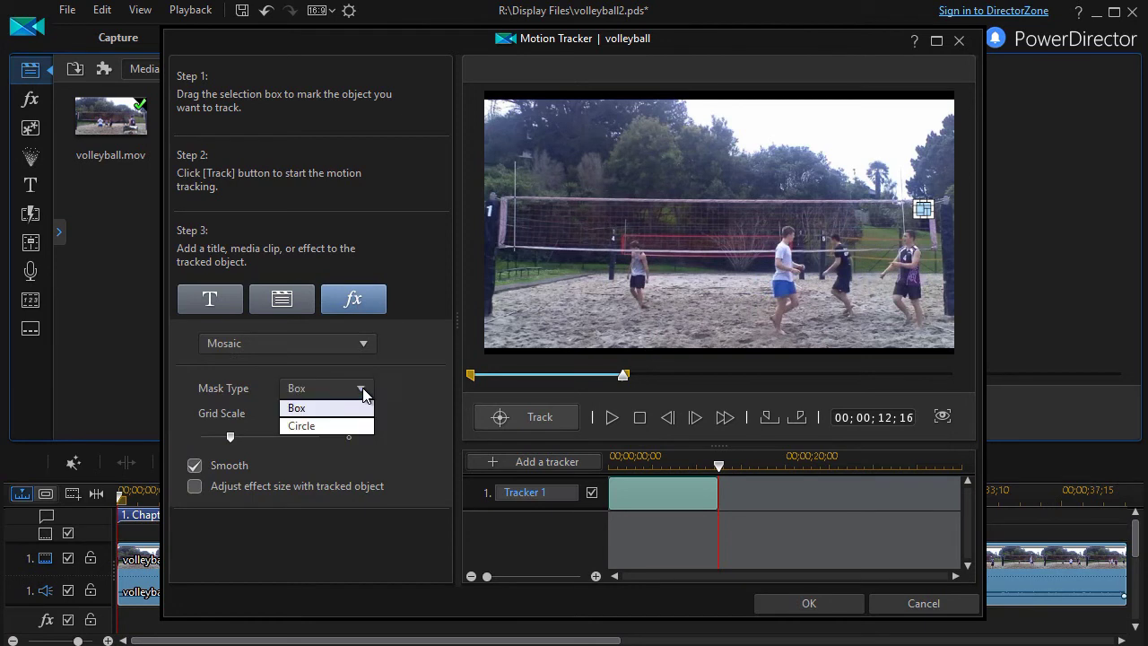
click(329, 424)
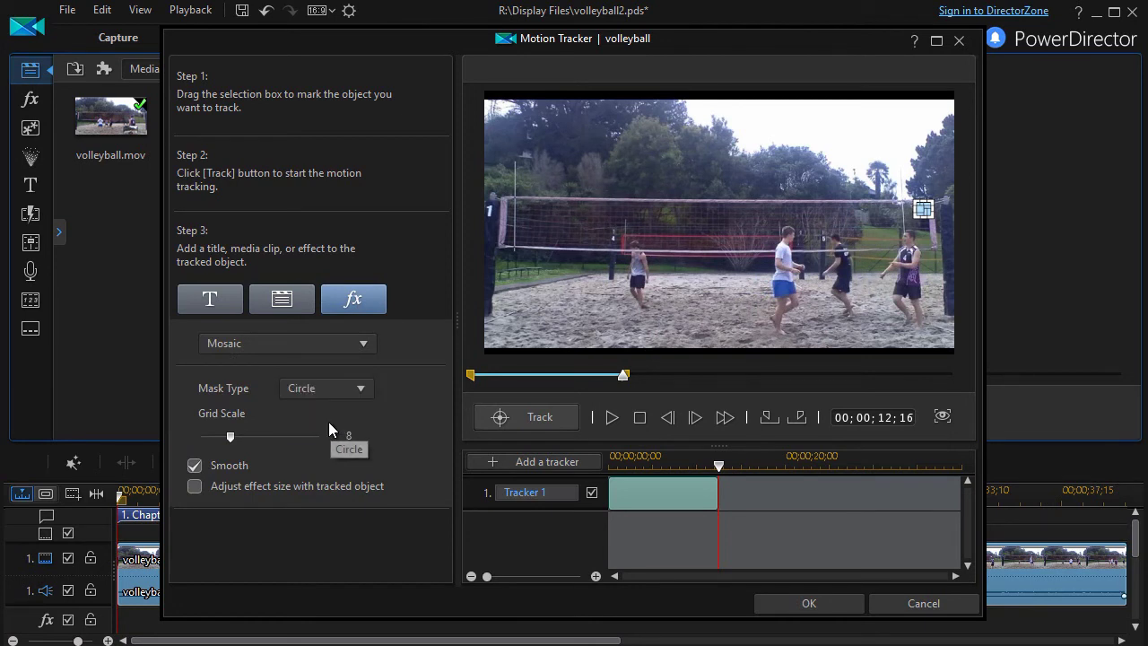
click(365, 345)
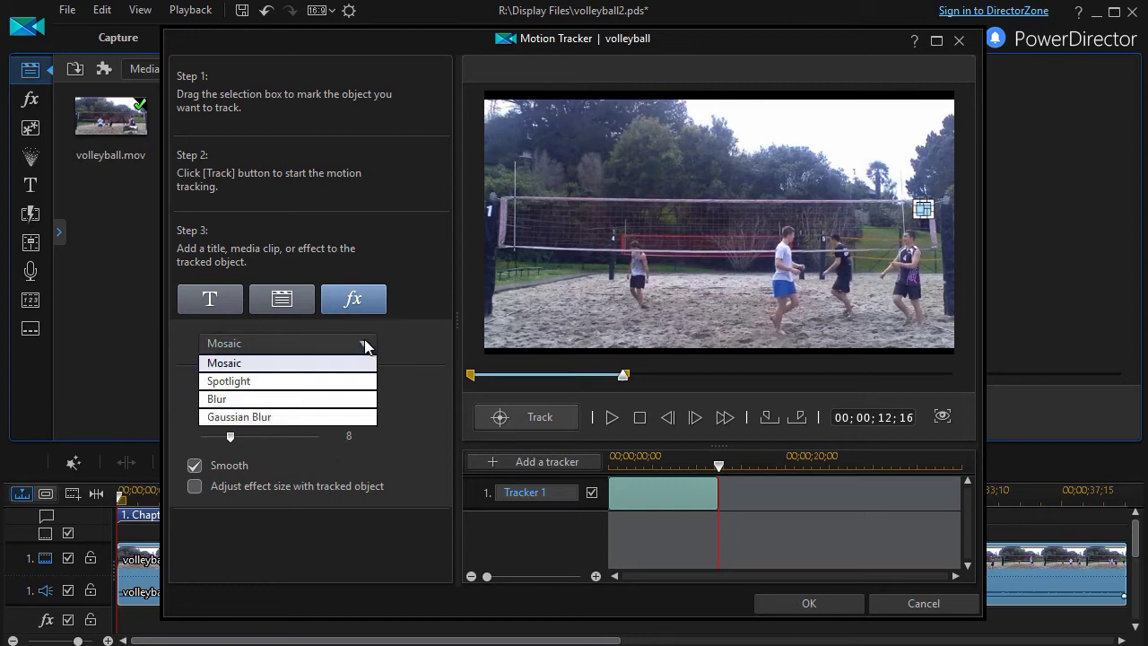
click(330, 384)
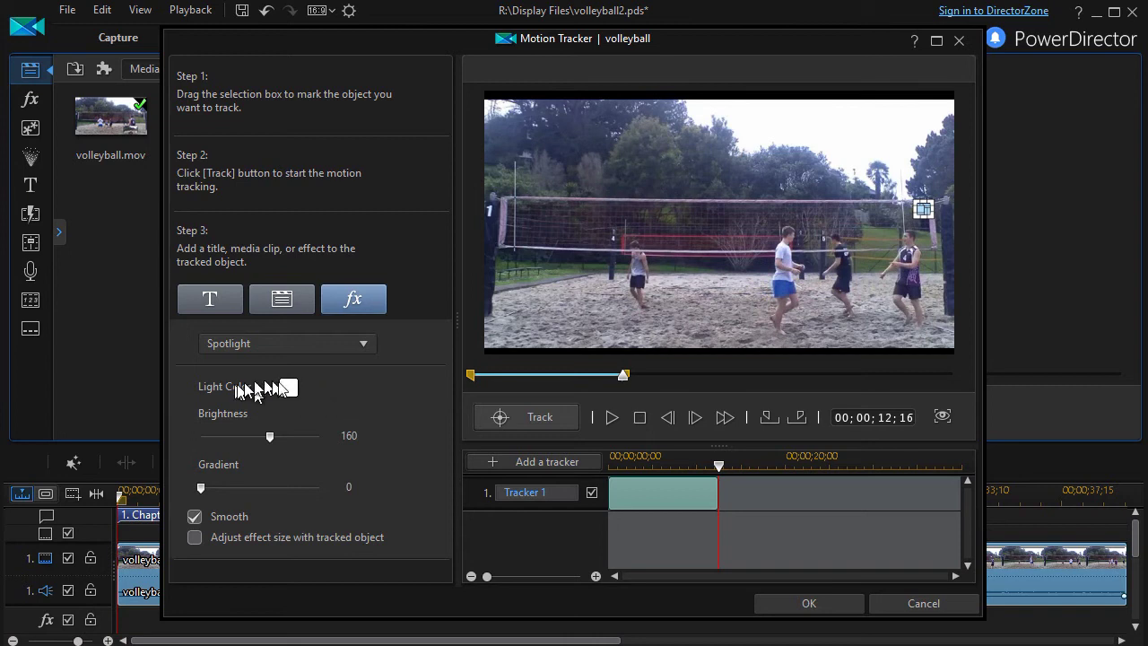
click(292, 391)
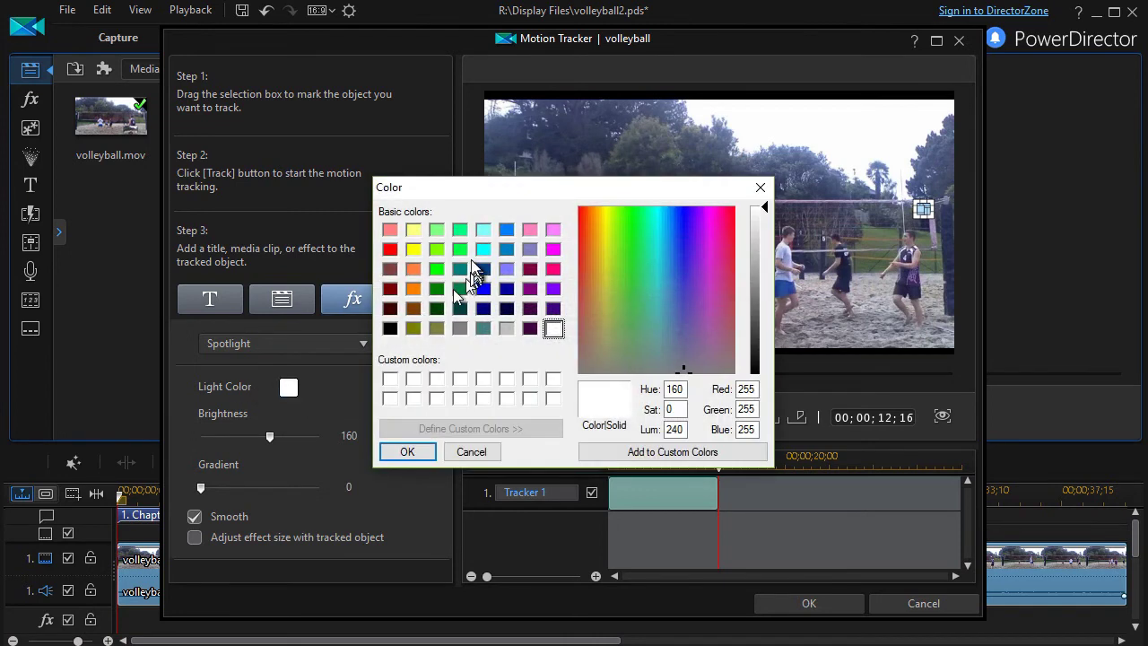
click(413, 249)
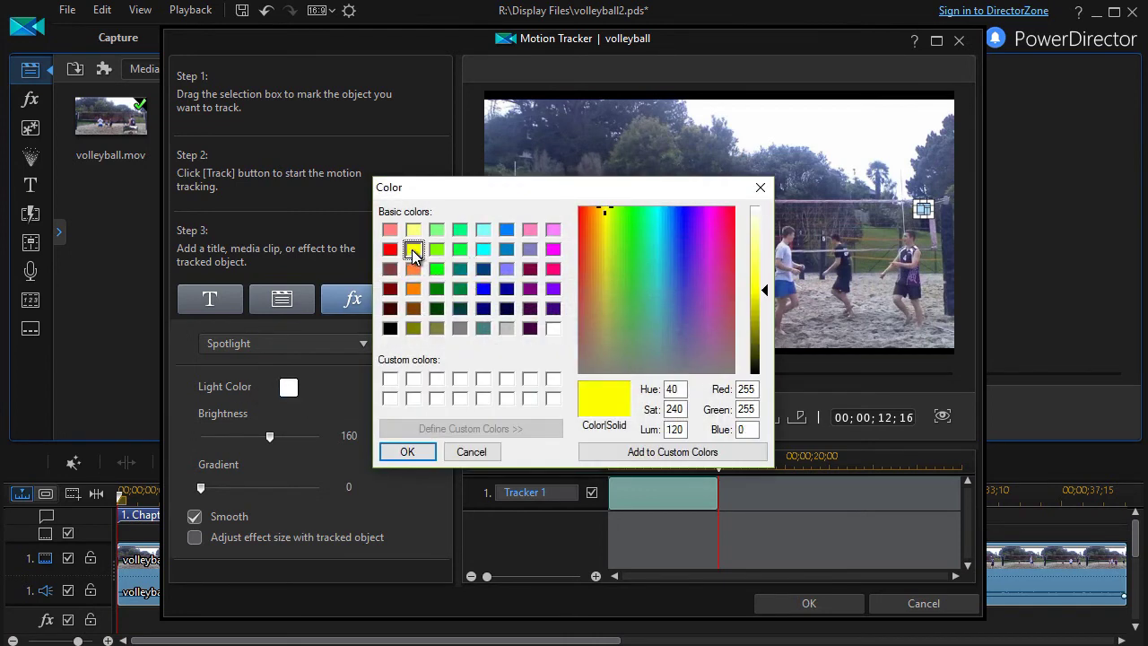
click(408, 452)
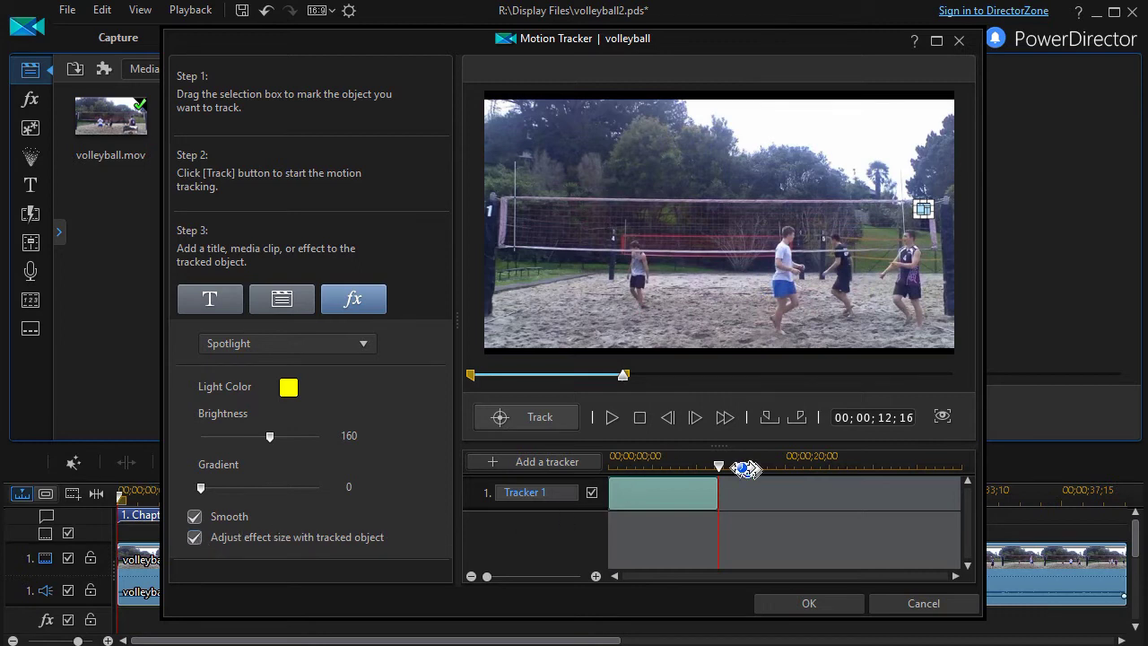
mouse_move(721, 468)
mouse_down()
mouse_move(607, 467)
mouse_move(596, 489)
mouse_up()
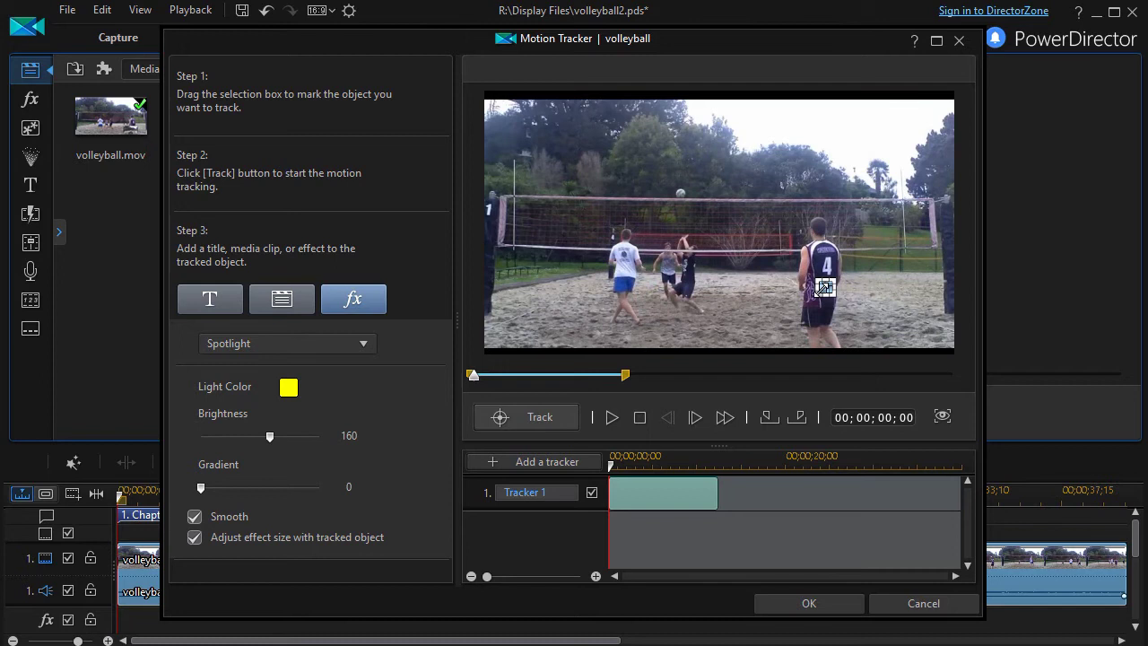
drag(823, 288, 760, 332)
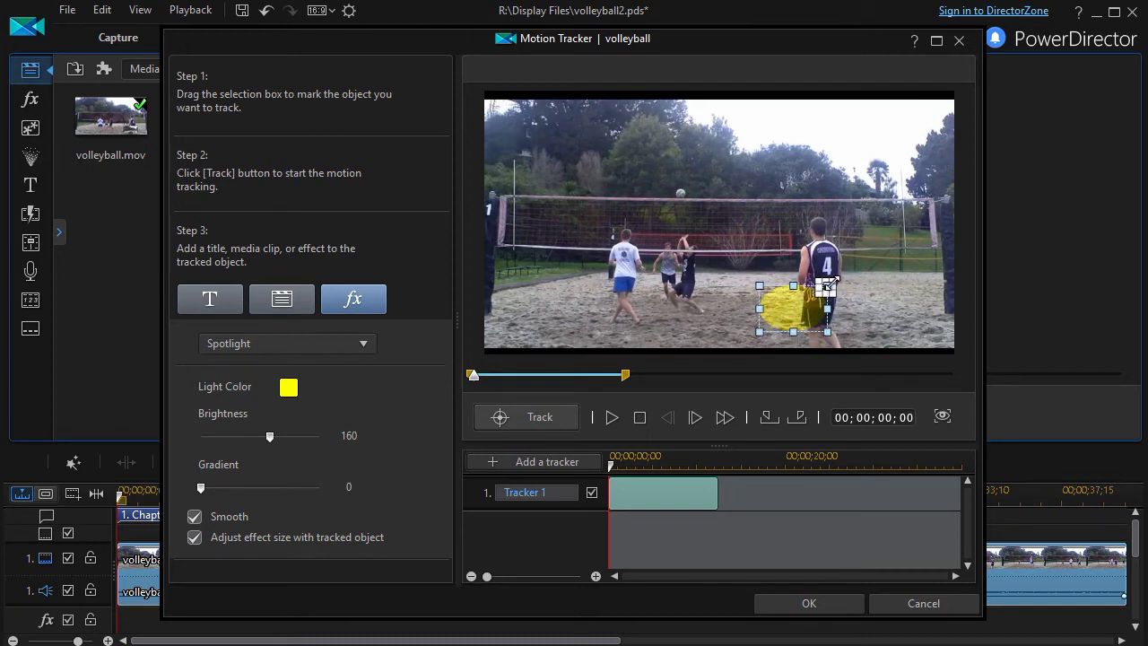
drag(826, 287, 826, 203)
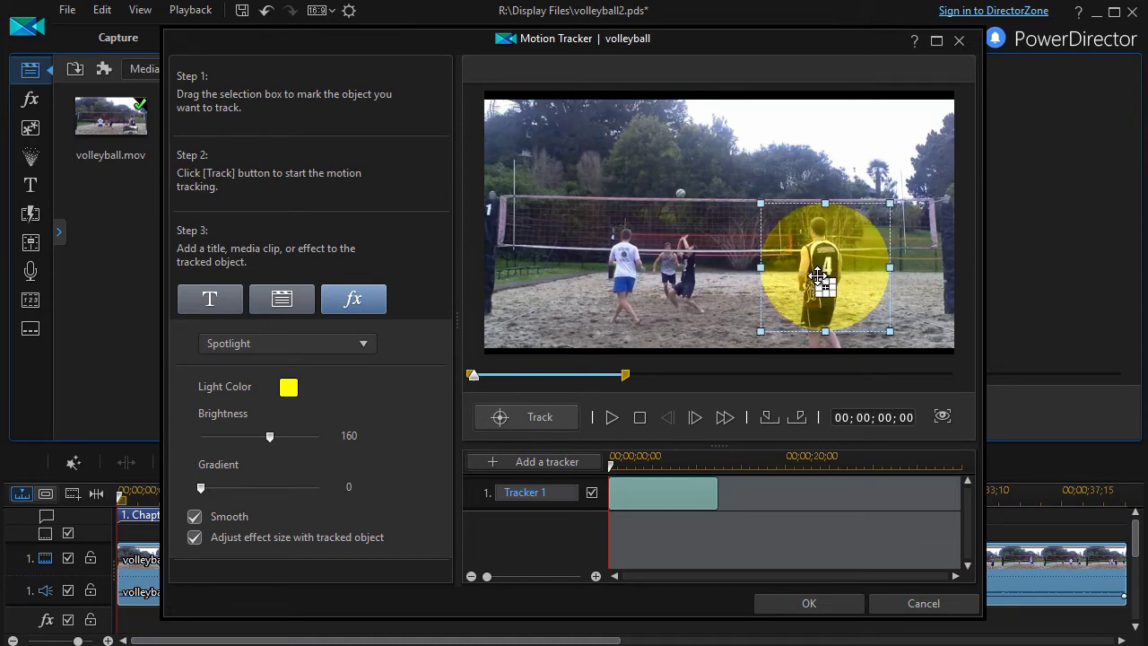
drag(819, 276, 810, 284)
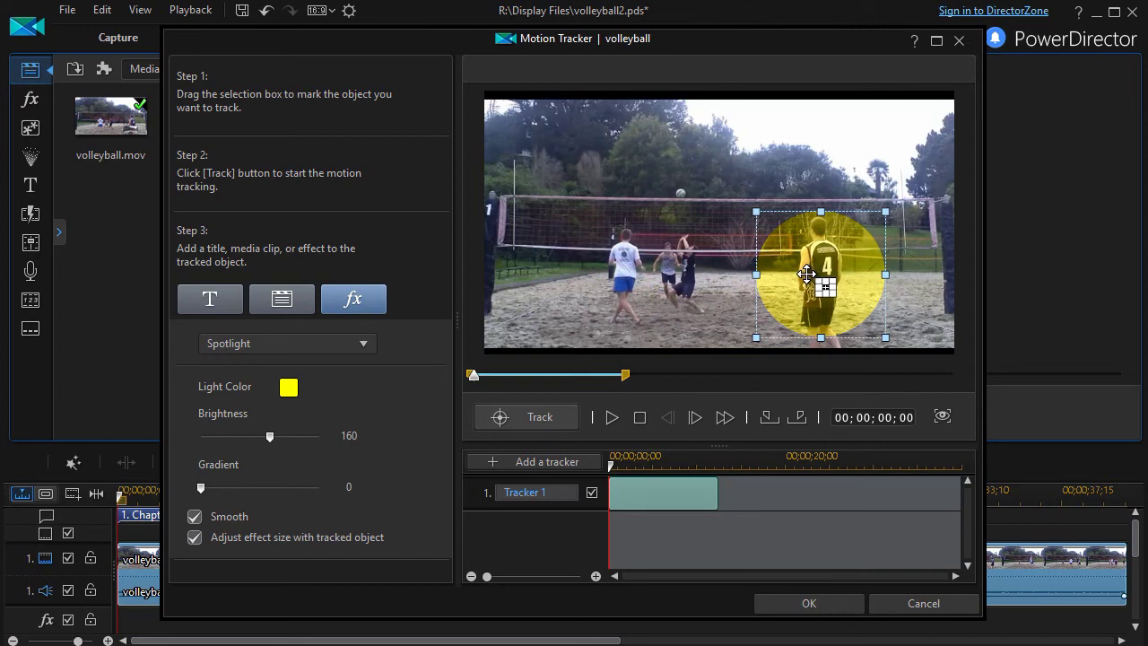
click(789, 603)
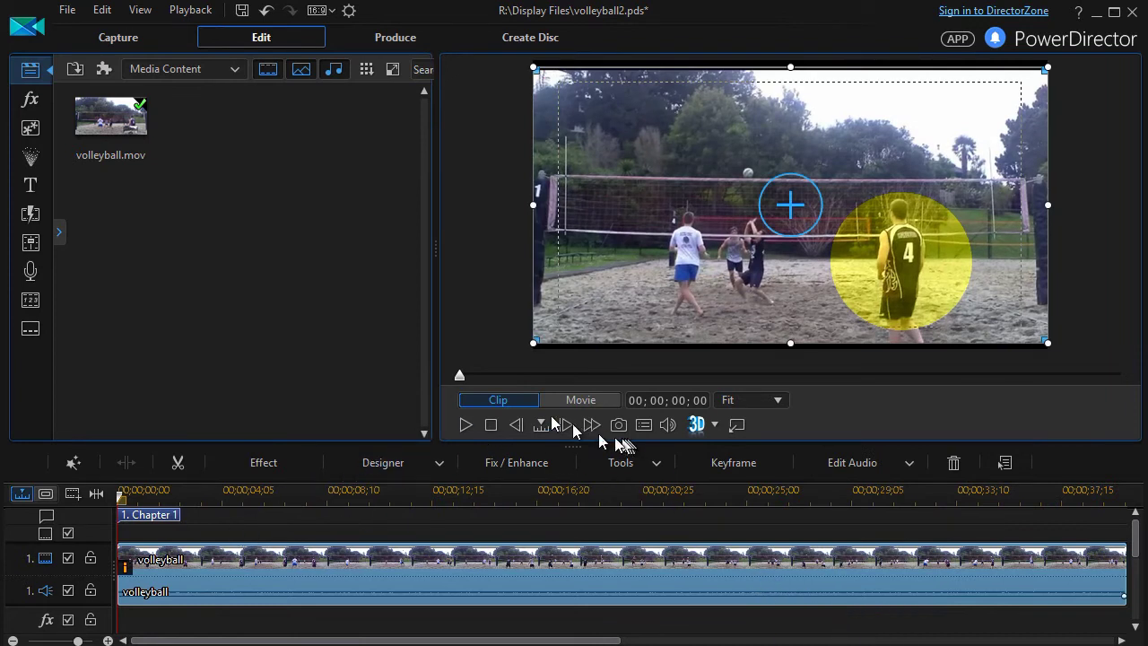
click(463, 425)
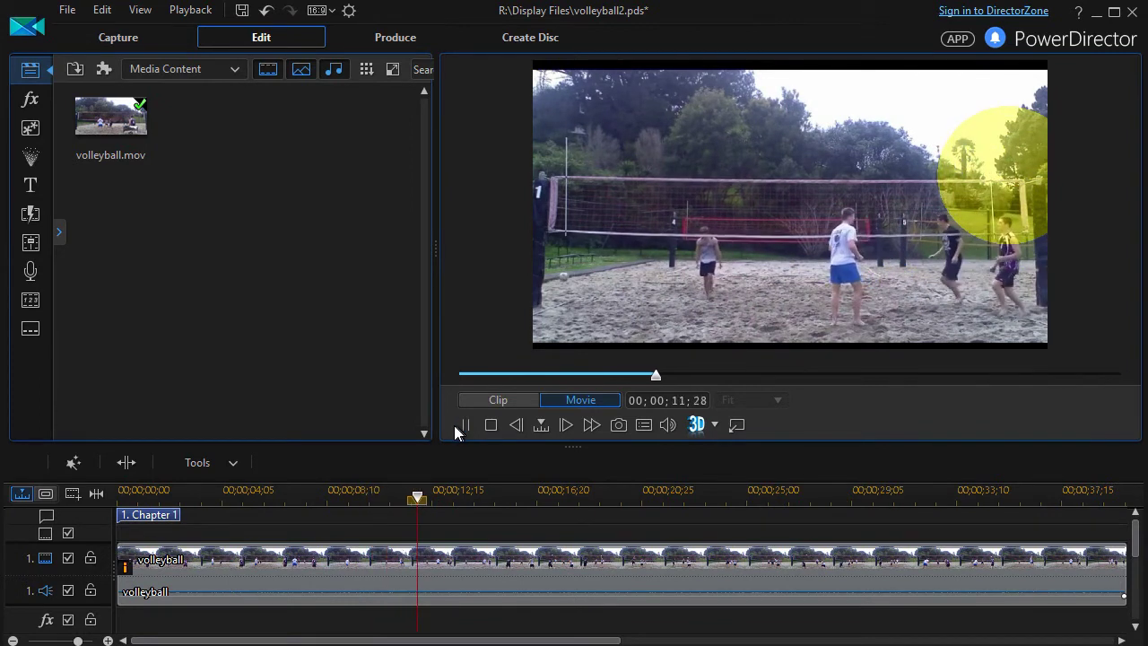
click(466, 425)
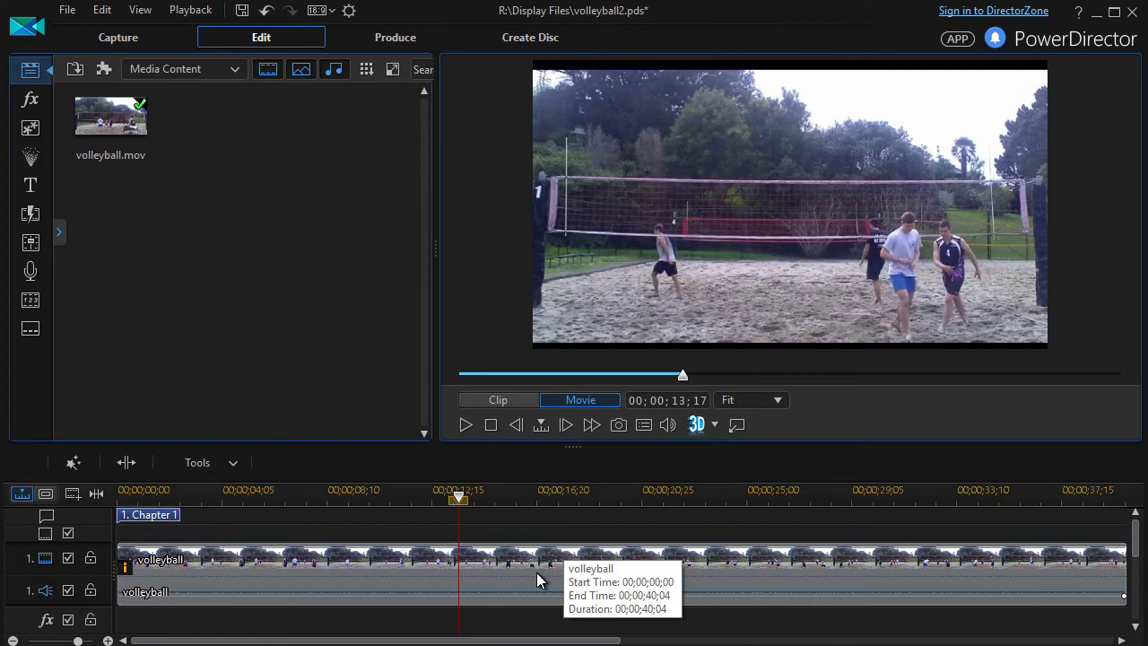
drag(684, 374, 431, 389)
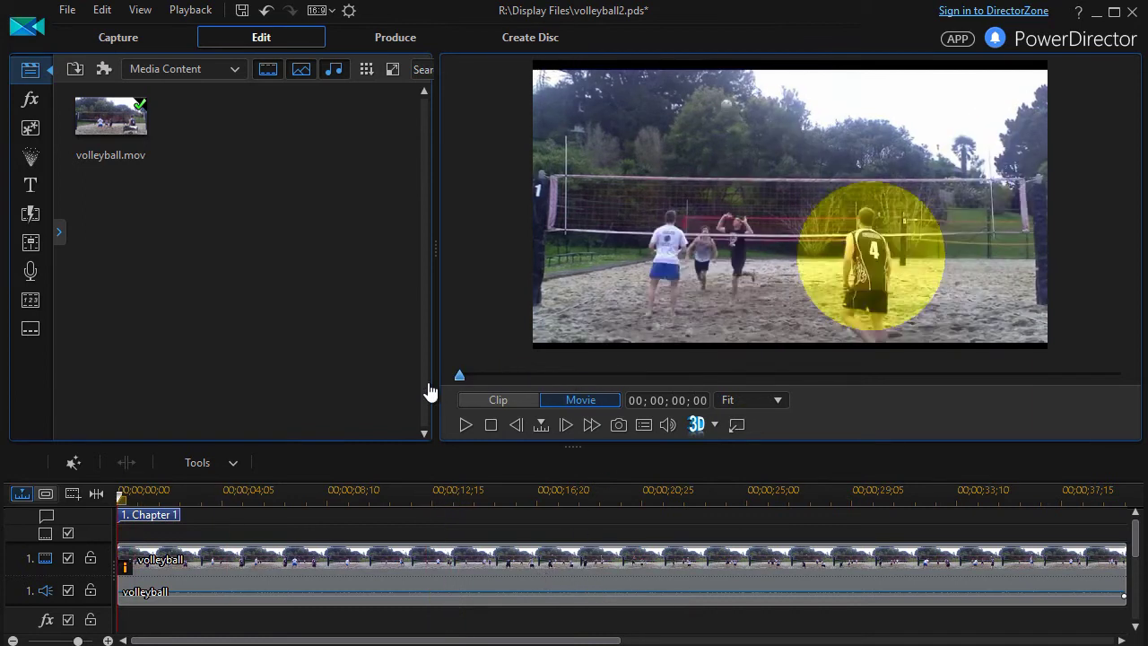
- Reselect the volleyball clip and reopen the Motion Tracker, confirming with Yes
click(565, 567)
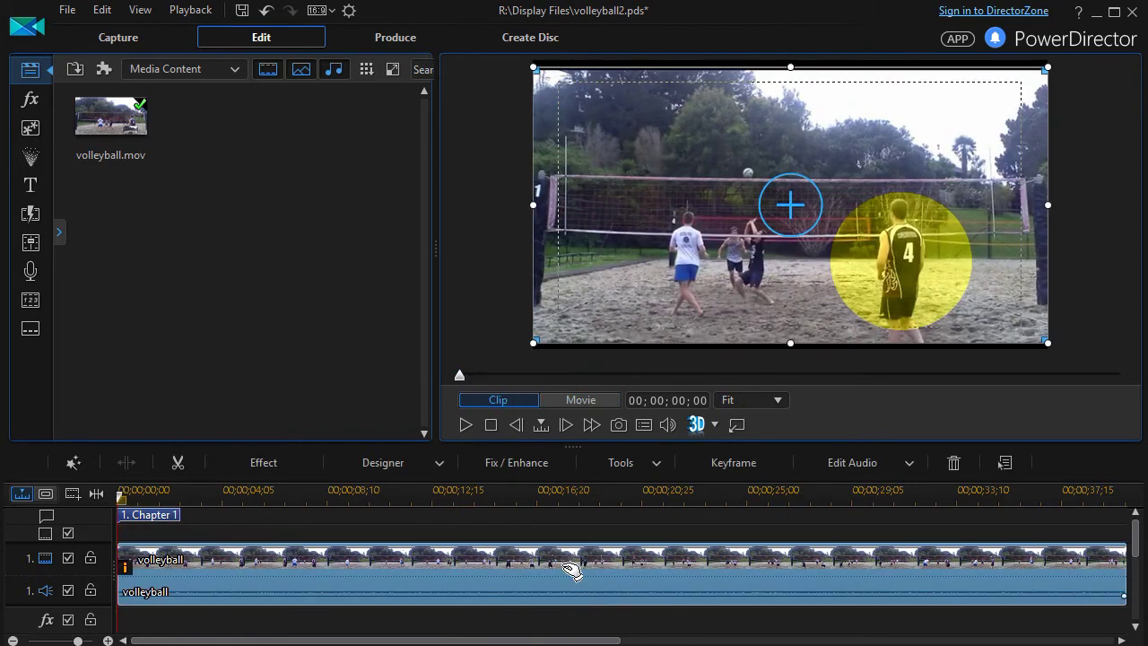
click(640, 462)
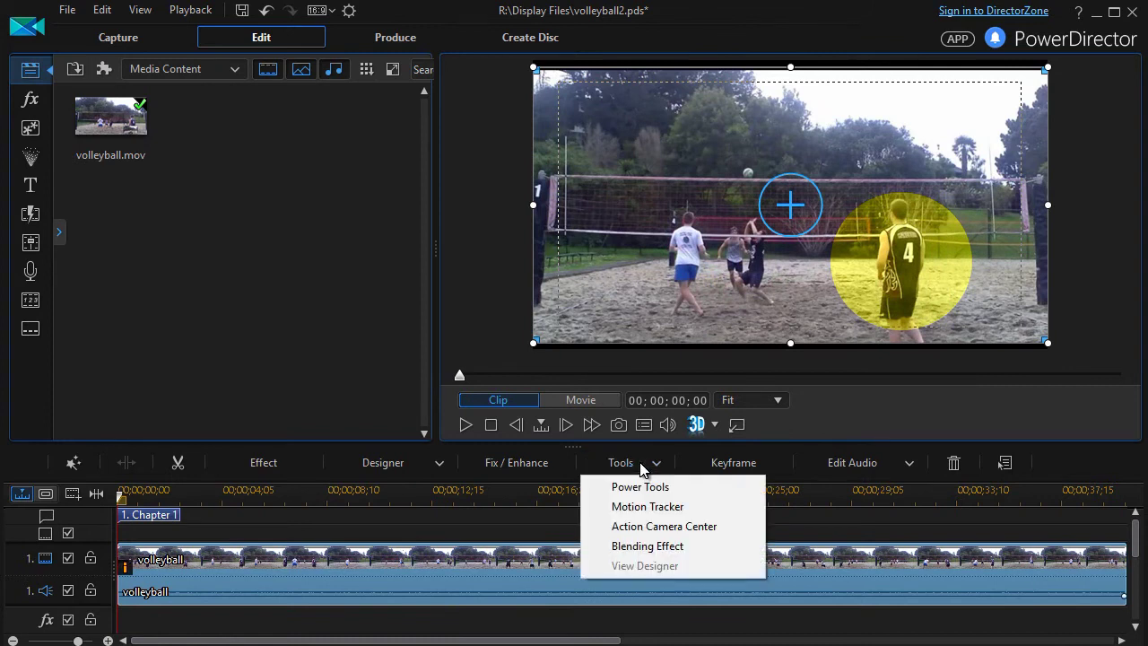
click(650, 507)
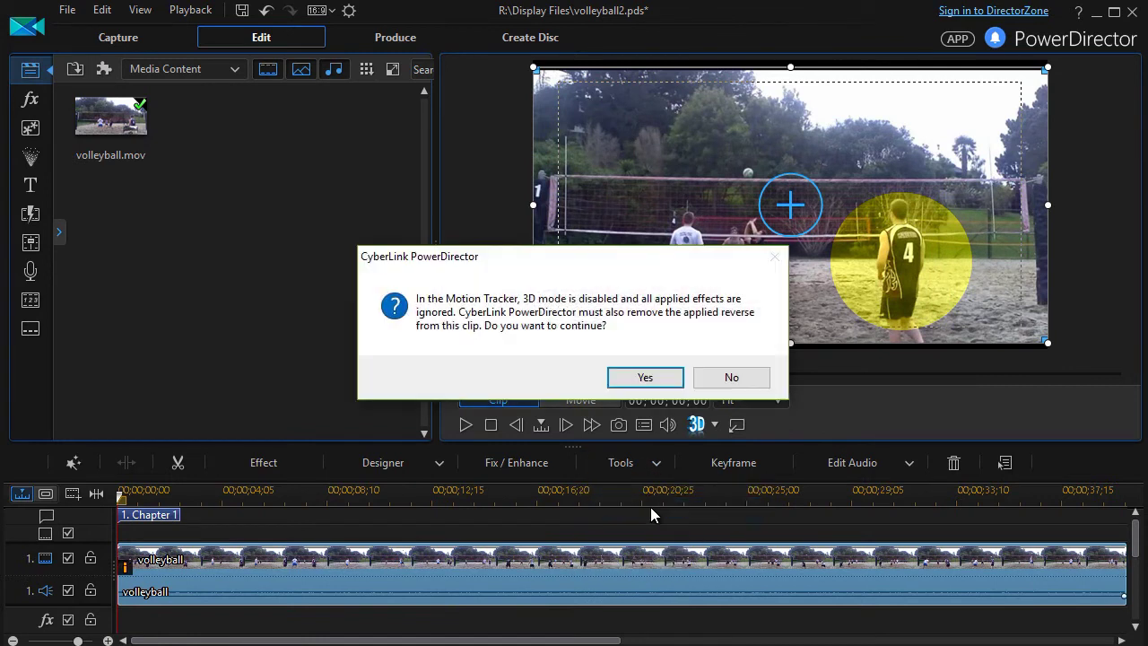
click(642, 378)
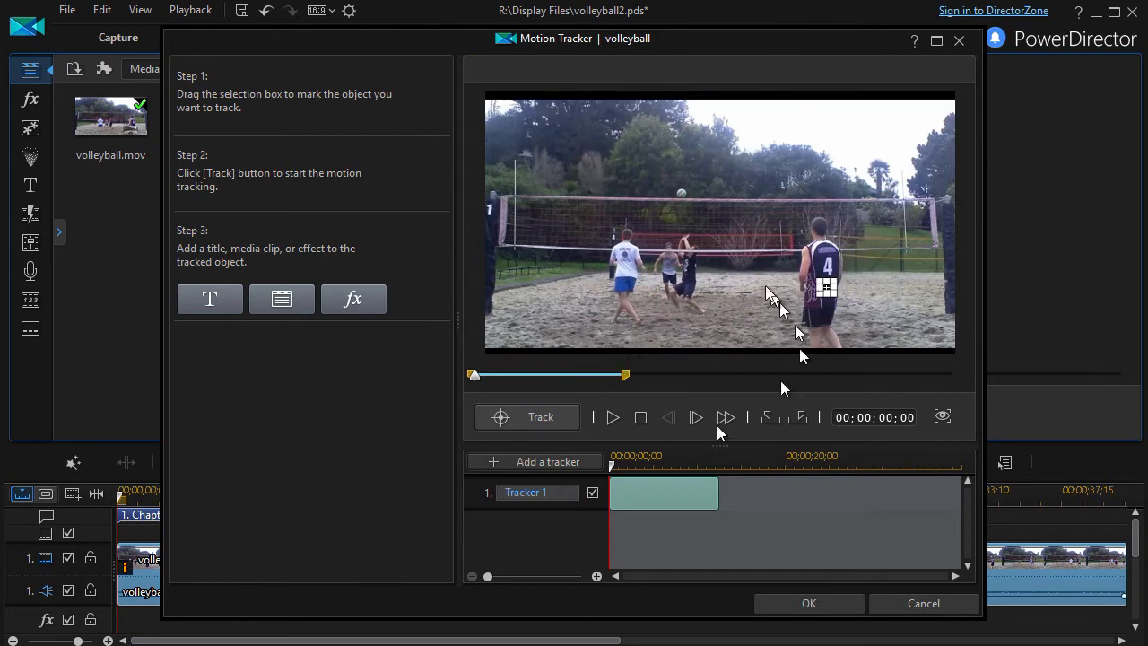
- Add Tracker 2 on the white-shirted player, track to about 16 seconds, then rewind to around 14 seconds
click(536, 461)
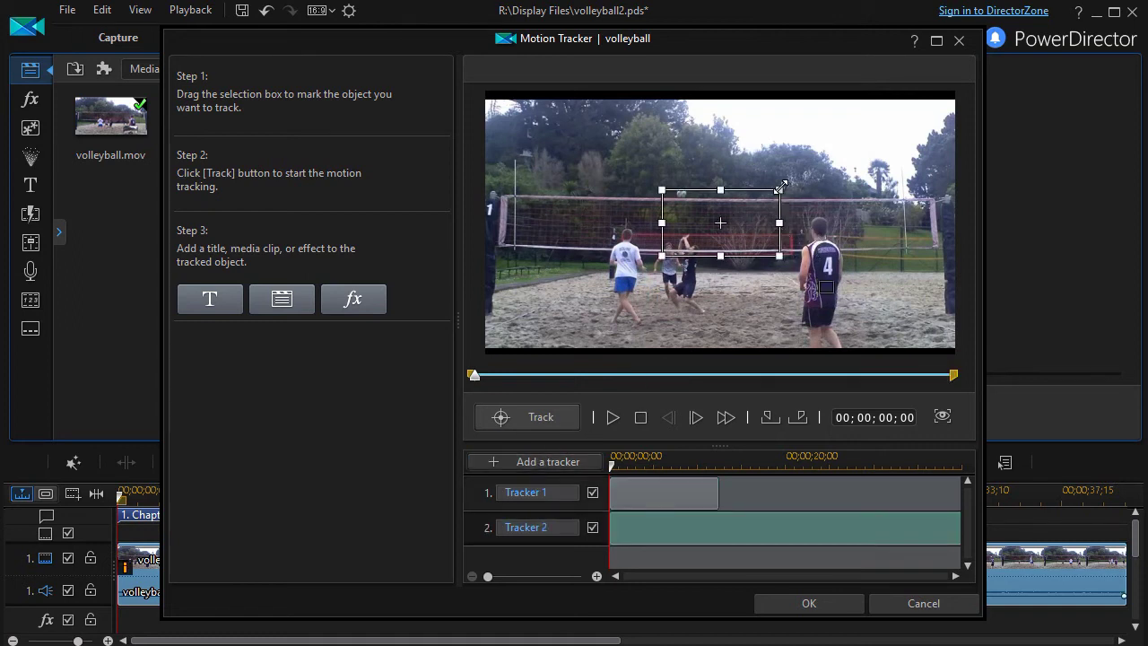
drag(778, 188, 626, 261)
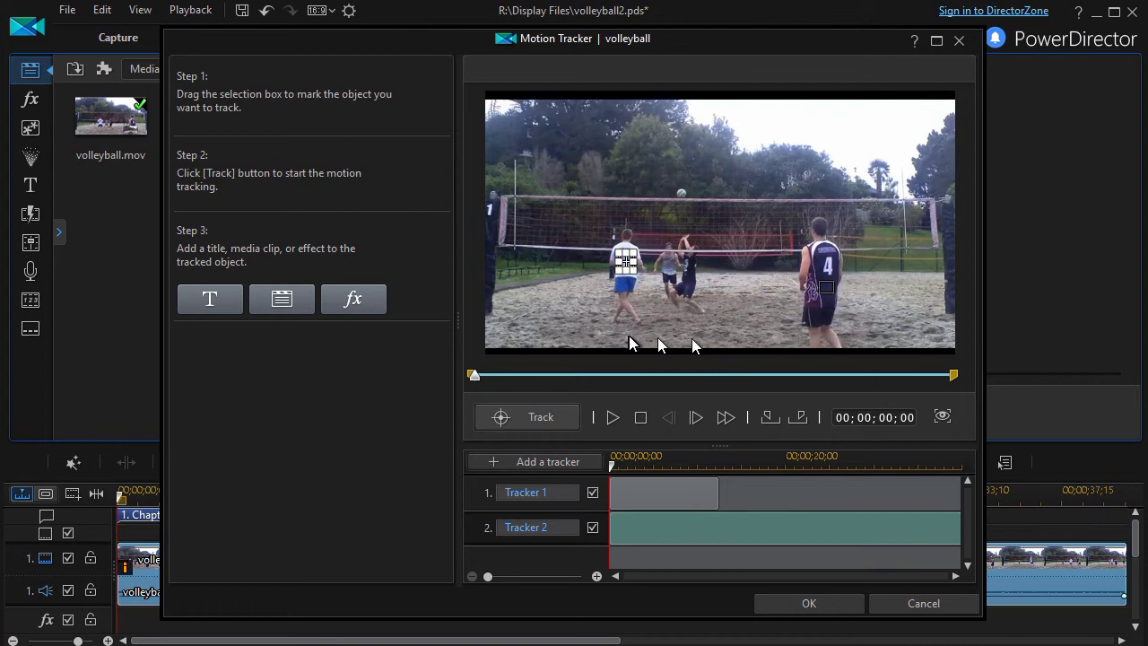
click(521, 415)
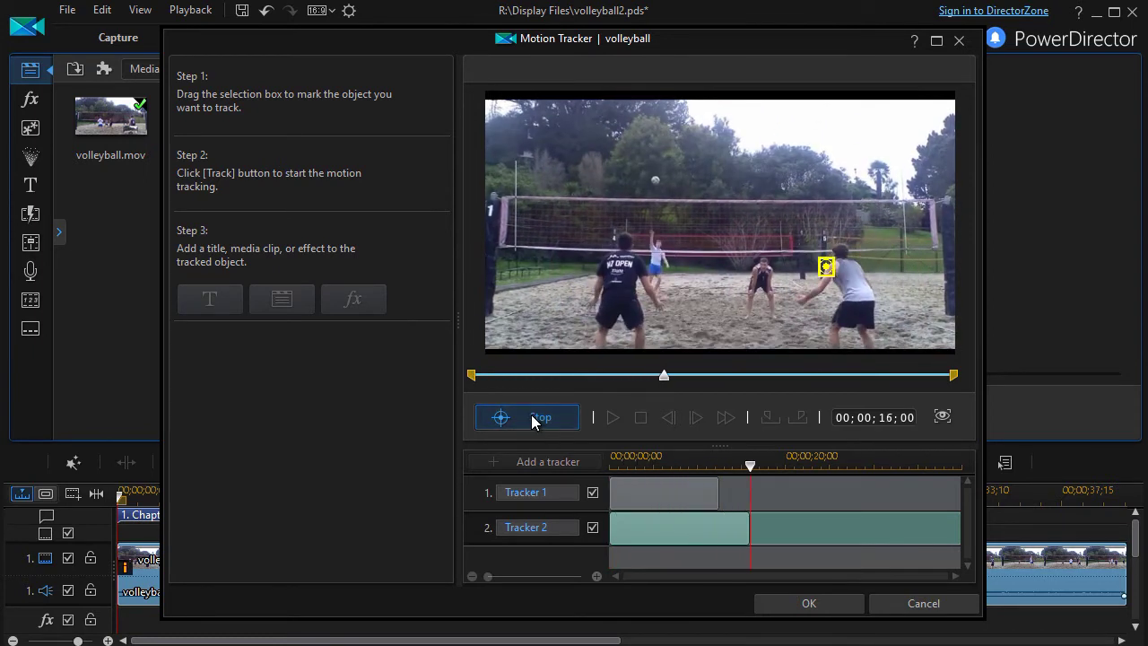
click(532, 418)
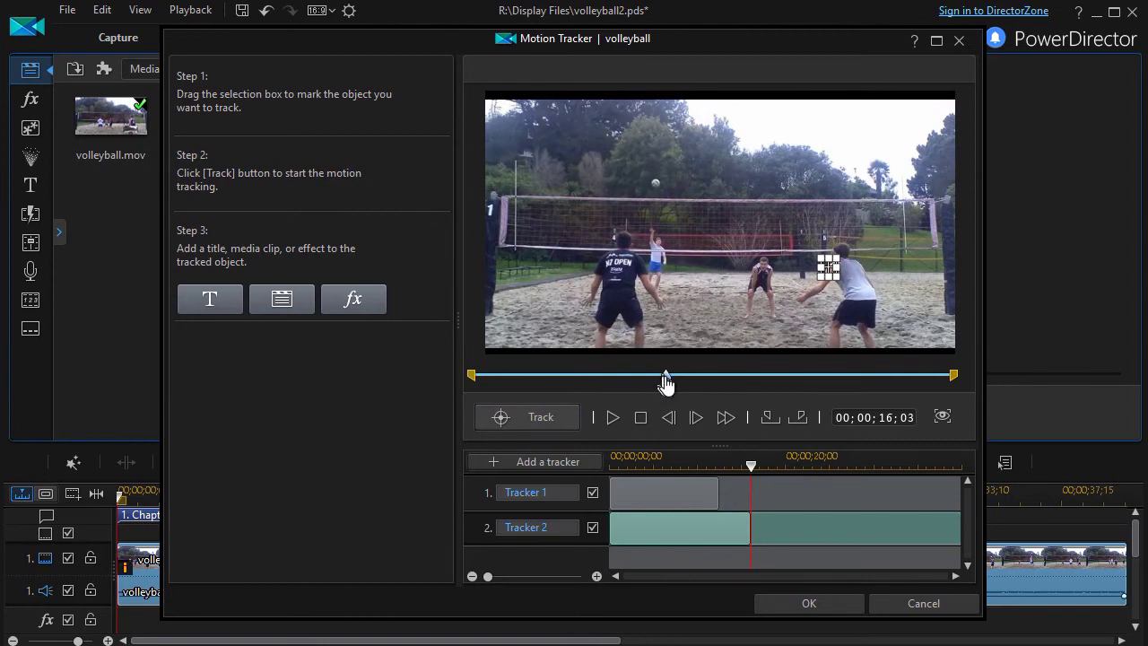
drag(667, 382, 640, 386)
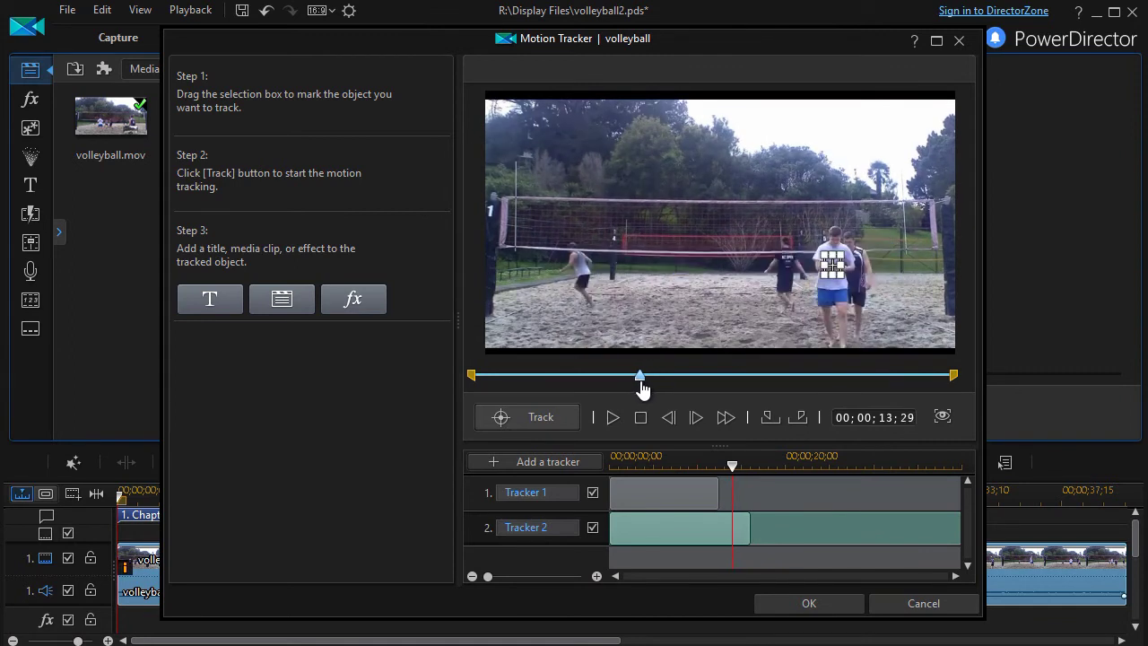
- End Tracker 2's range at 00;00;13;29 and return the preview to the clip's start
click(798, 418)
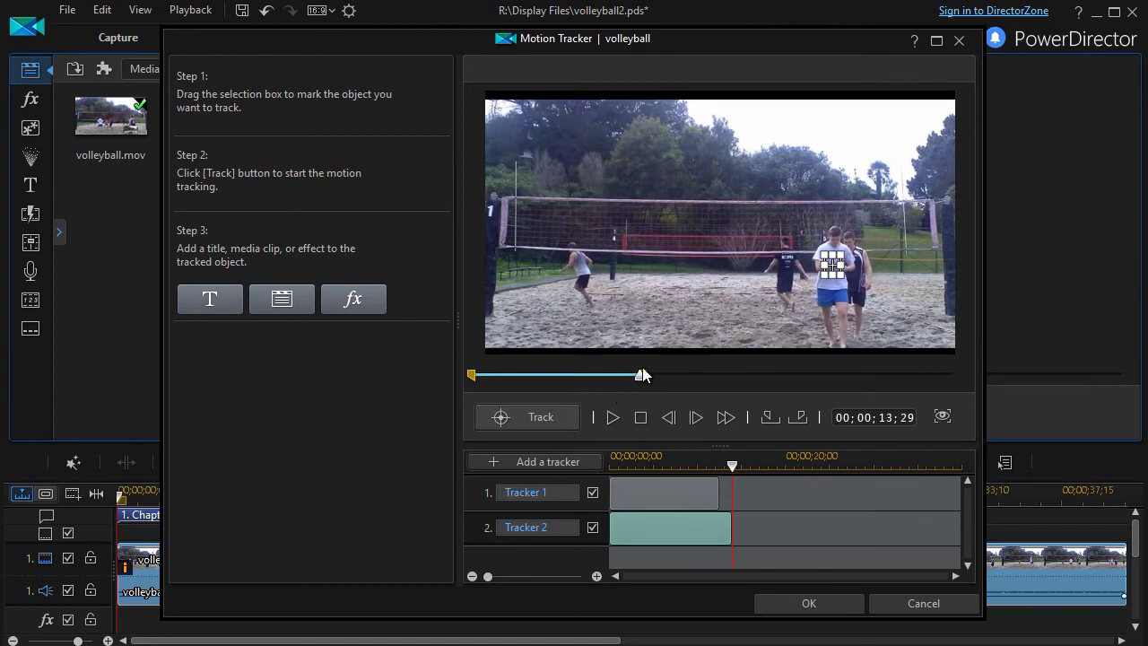
drag(640, 382, 463, 410)
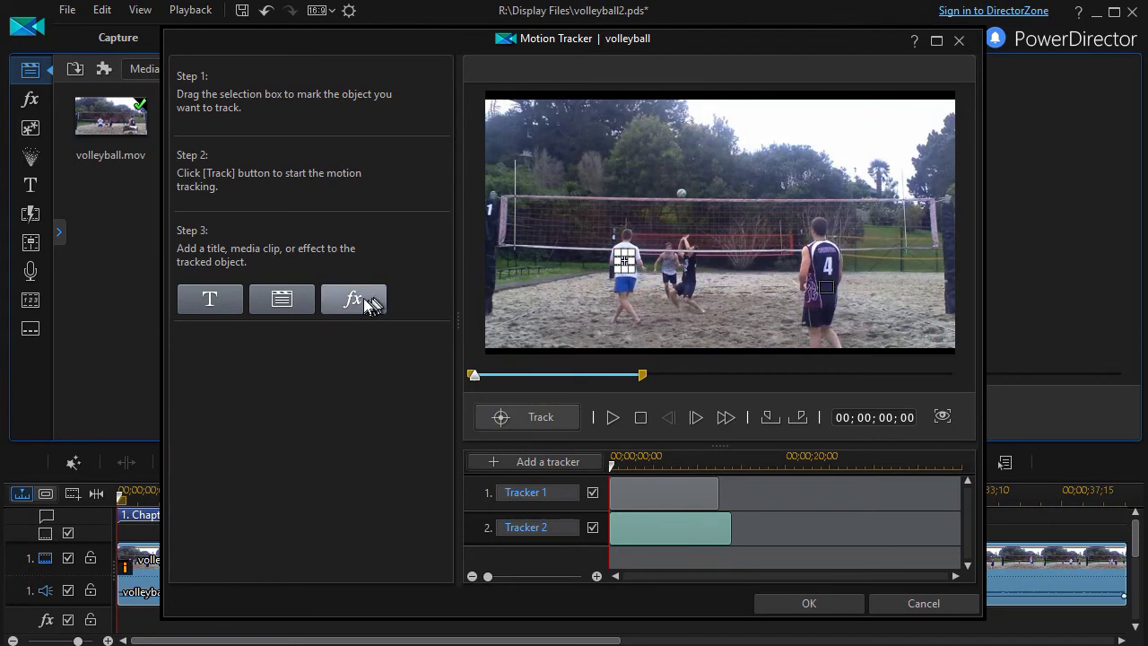
click(223, 303)
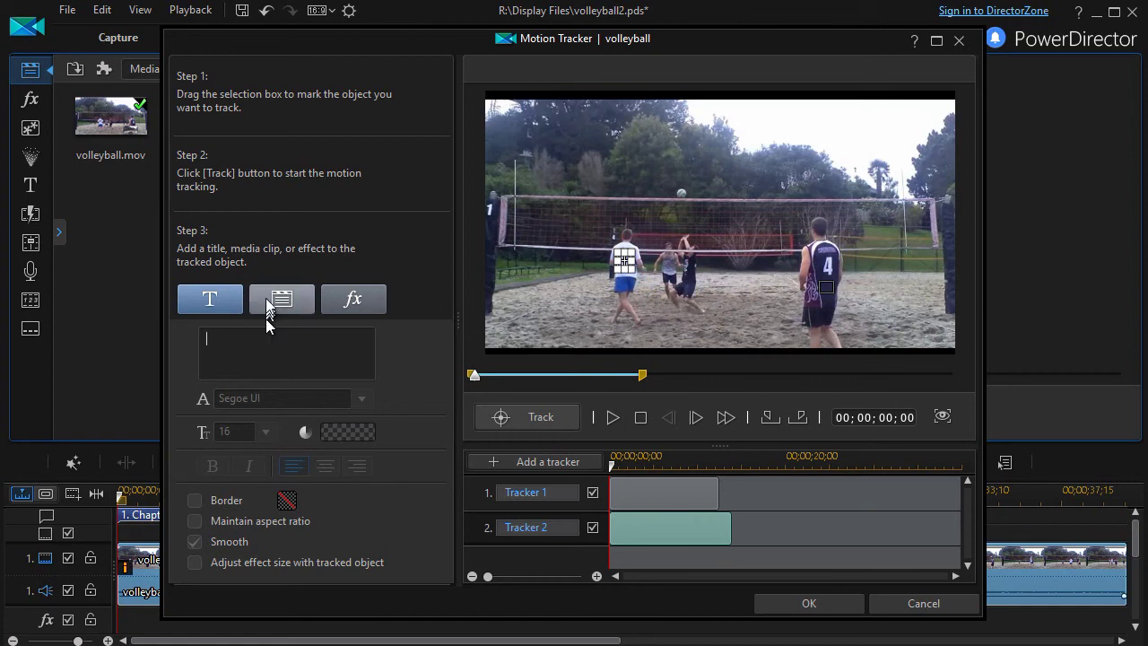
- Label the player with his name in red, size 48, with a black border, placed above him
text(Jacob)
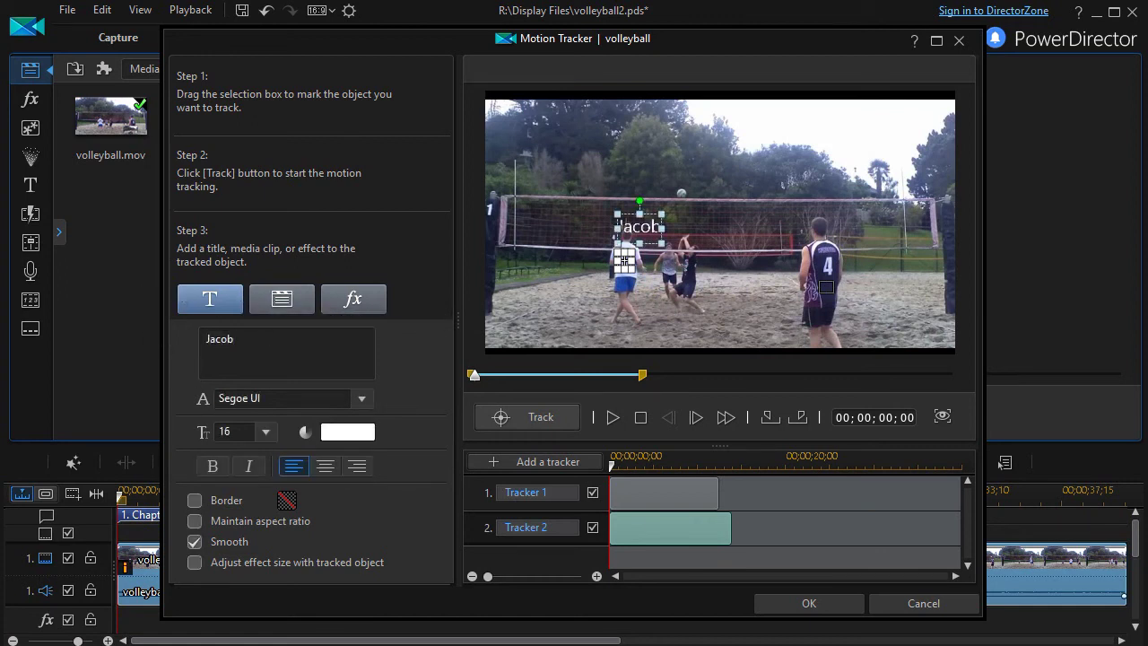
click(266, 432)
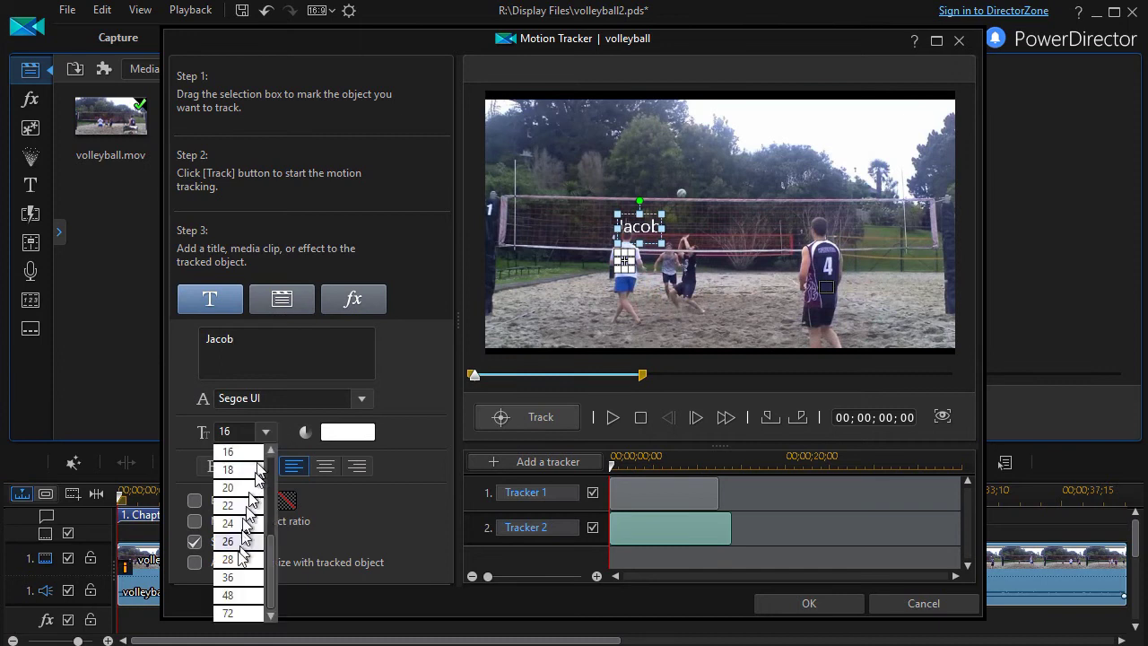
click(229, 596)
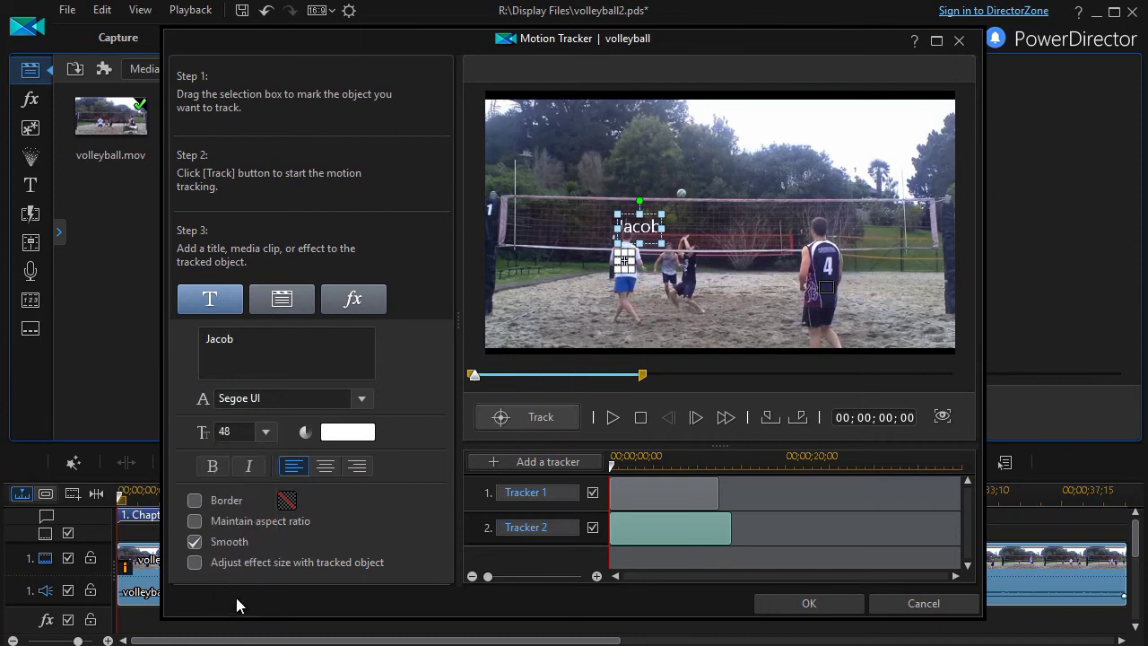
click(342, 434)
click(389, 249)
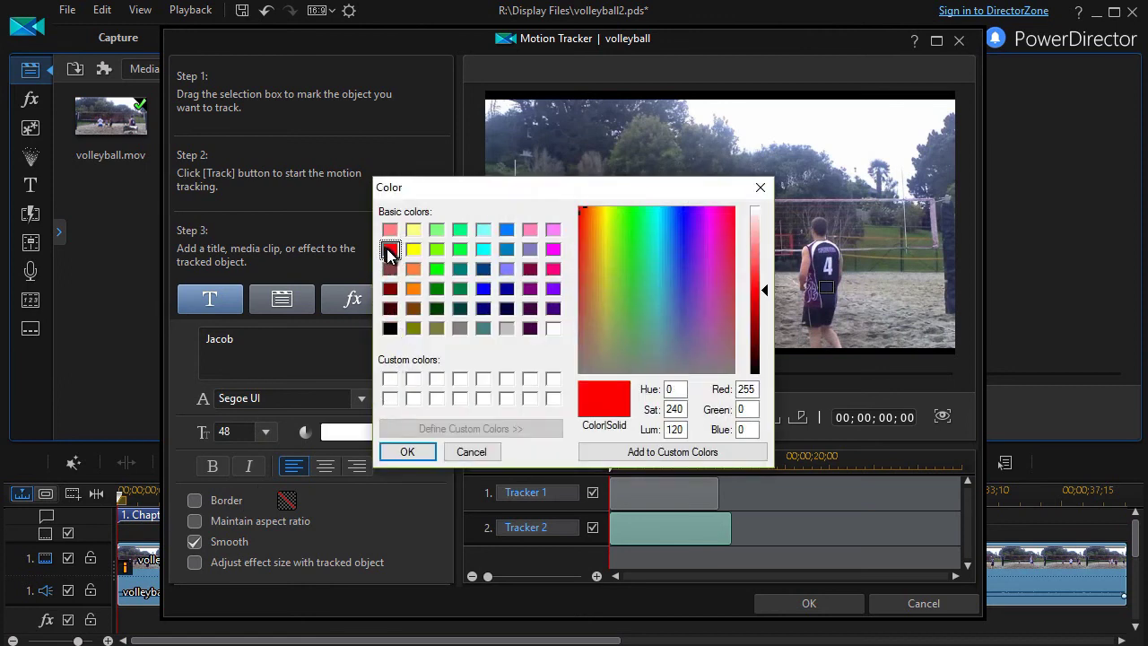
click(406, 453)
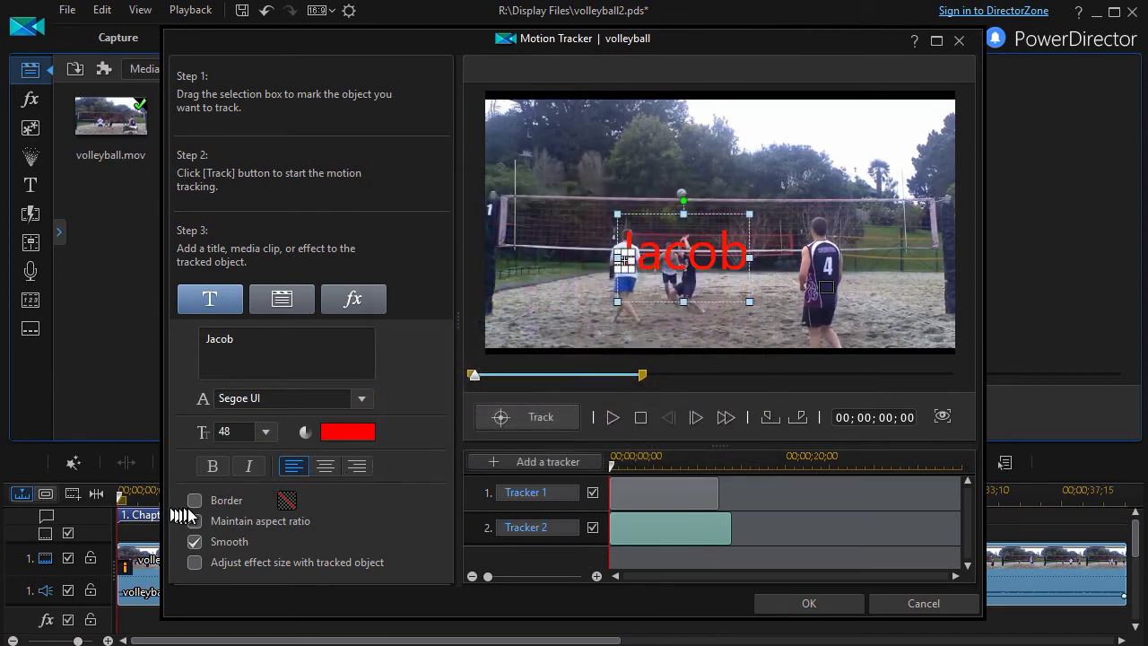
click(195, 500)
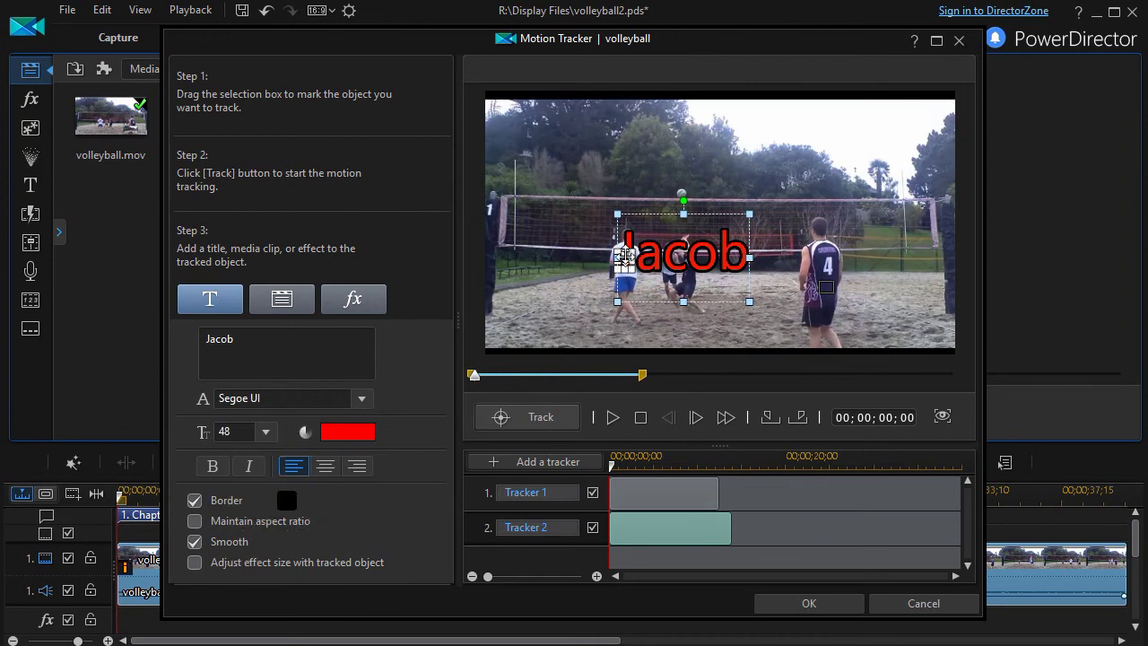
drag(665, 212, 610, 165)
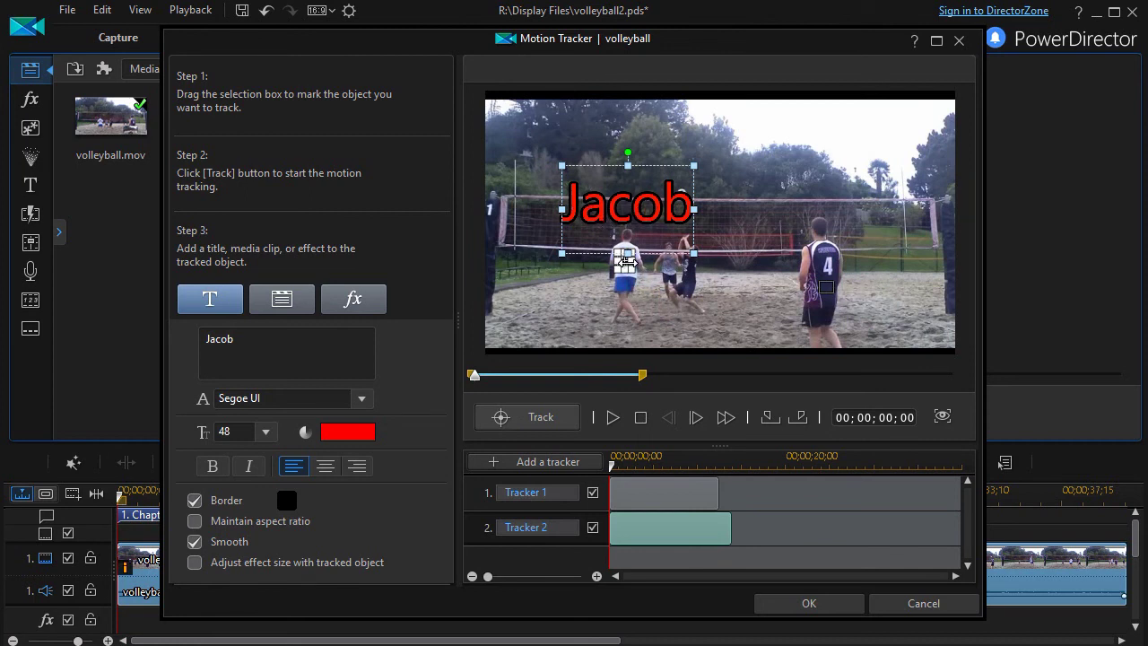
- Apply the tracking, deselect the clip, and play then pause the preview to check the label
click(809, 603)
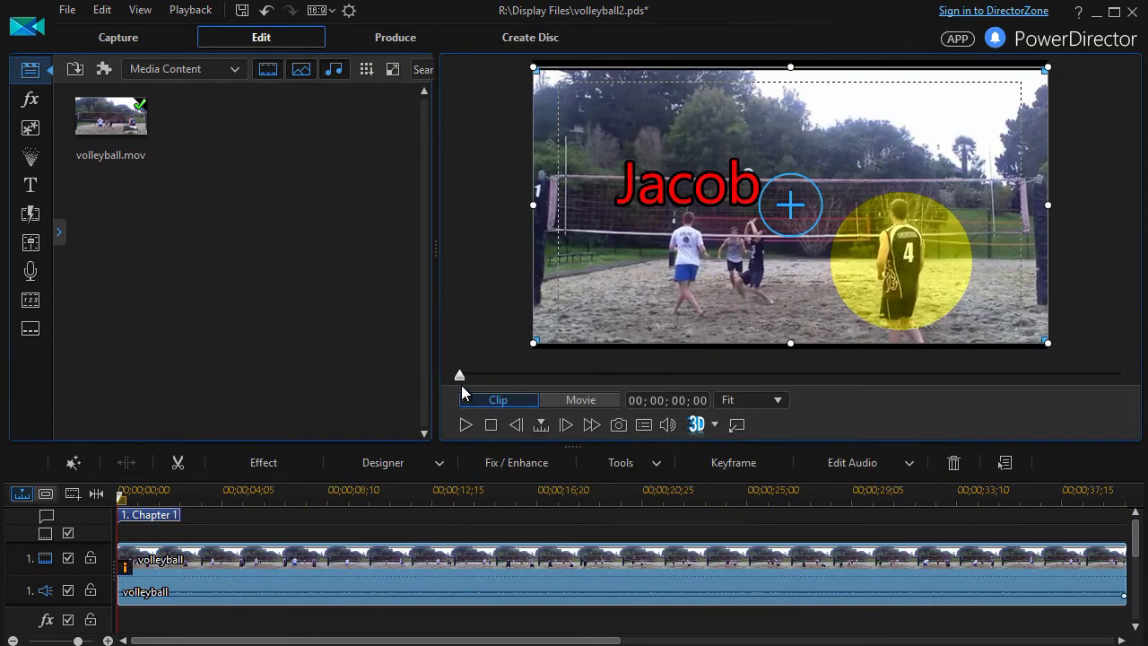
click(457, 380)
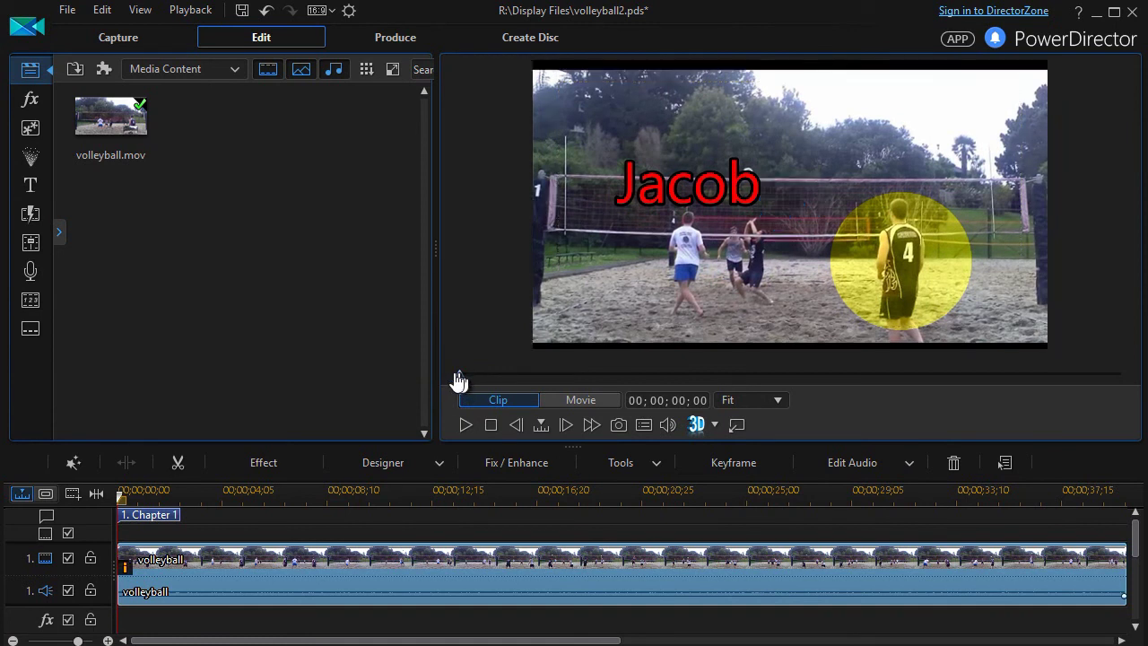
click(465, 427)
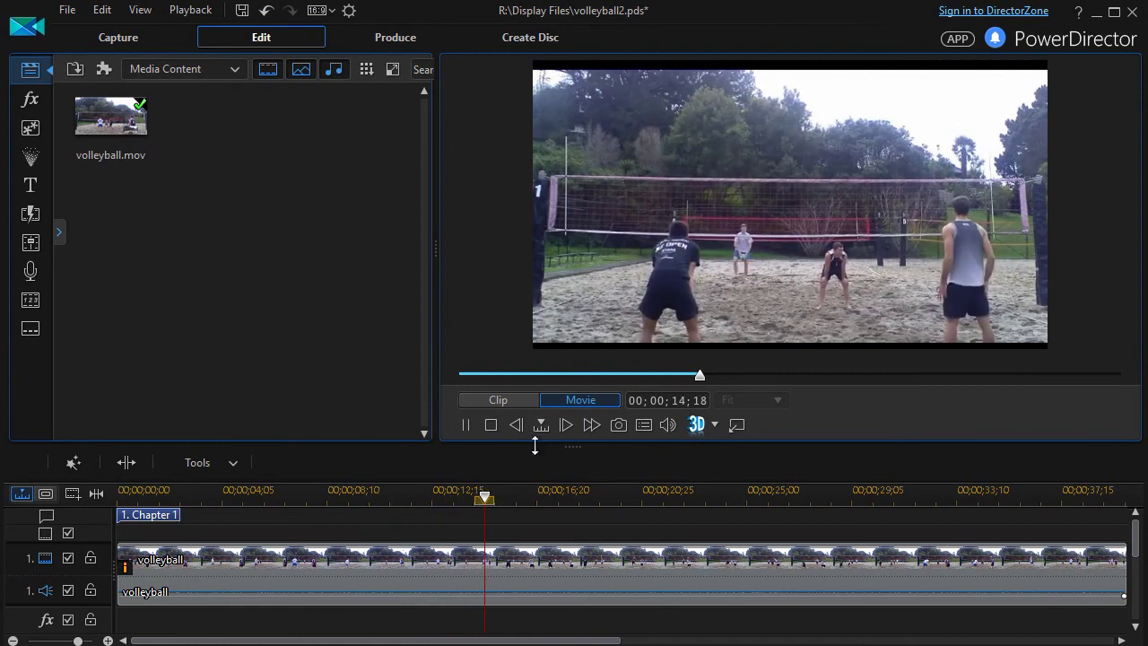
click(465, 425)
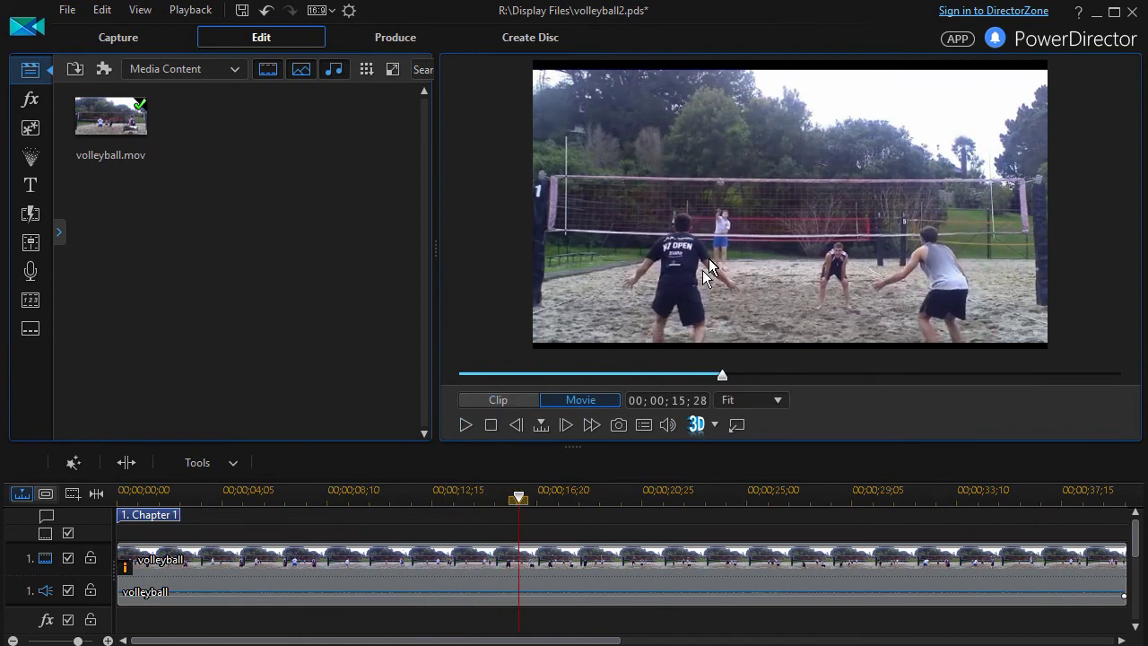